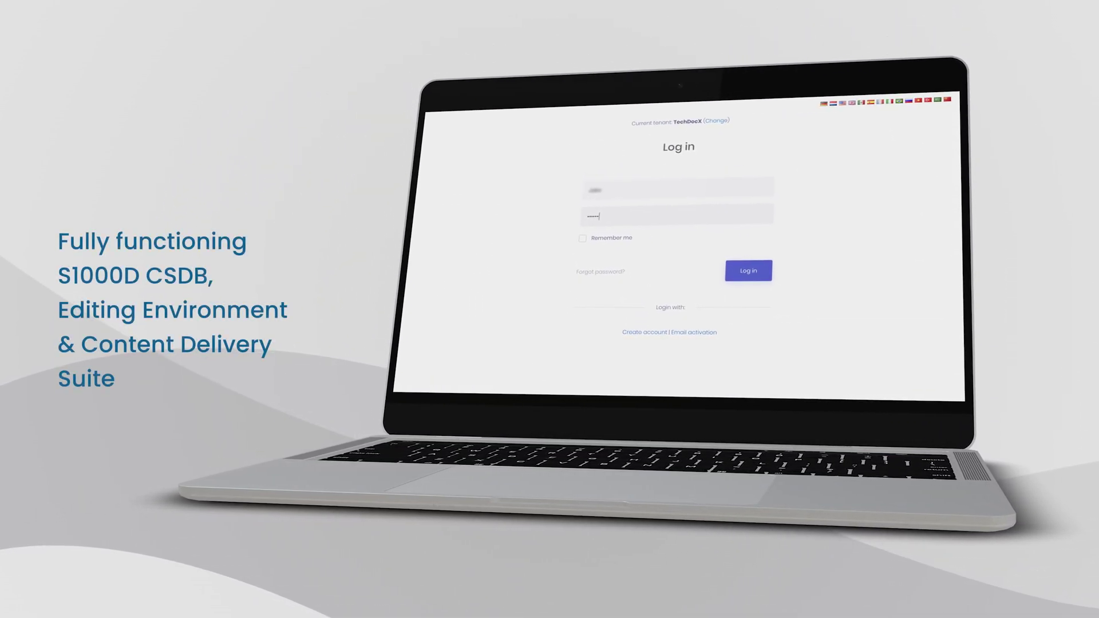
# - Sign in to TechDocX Nexus Cloud to load the statistics dashboard
pyautogui.click(722, 260)
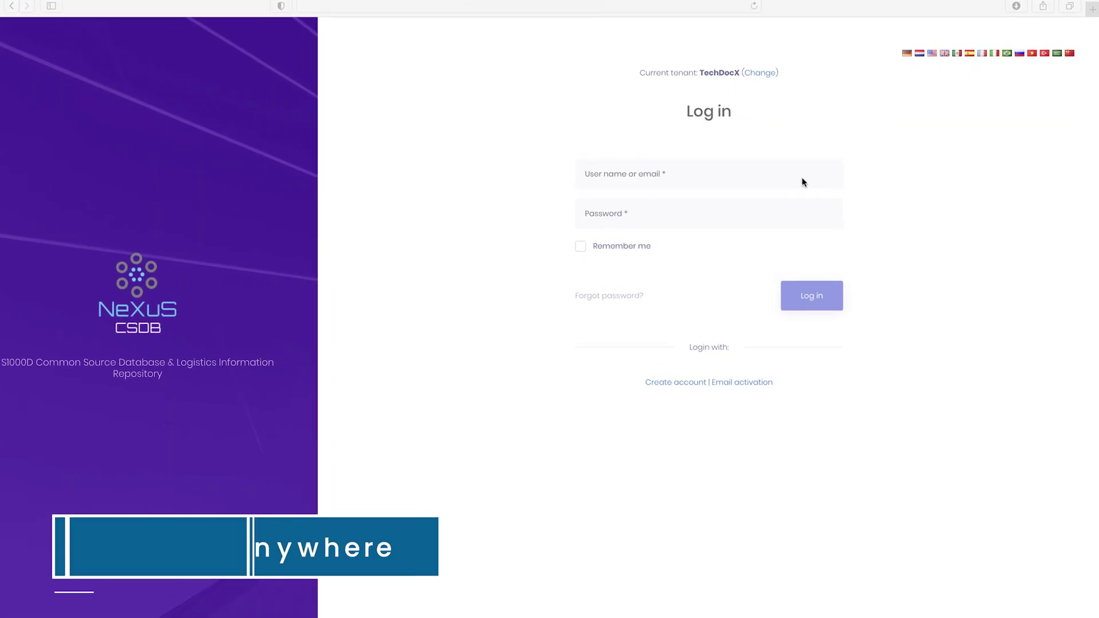
# - Log in with the user name and password, then expand the Administrator sidebar section
pyautogui.click(802, 179)
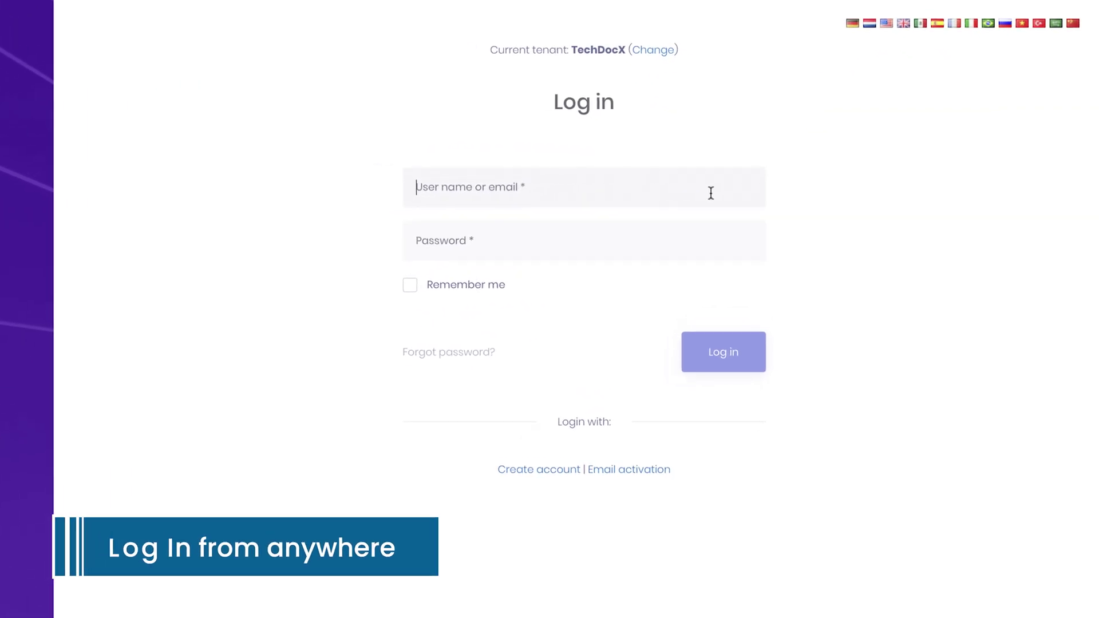
pyautogui.write('admin')
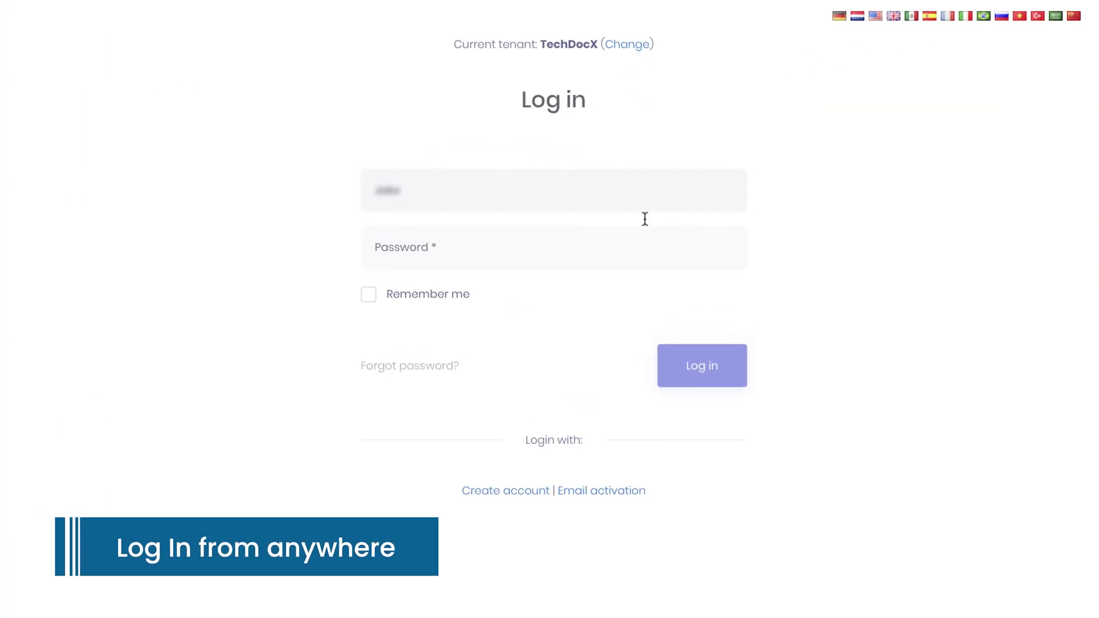
pyautogui.click(596, 241)
pyautogui.write('123qwe')
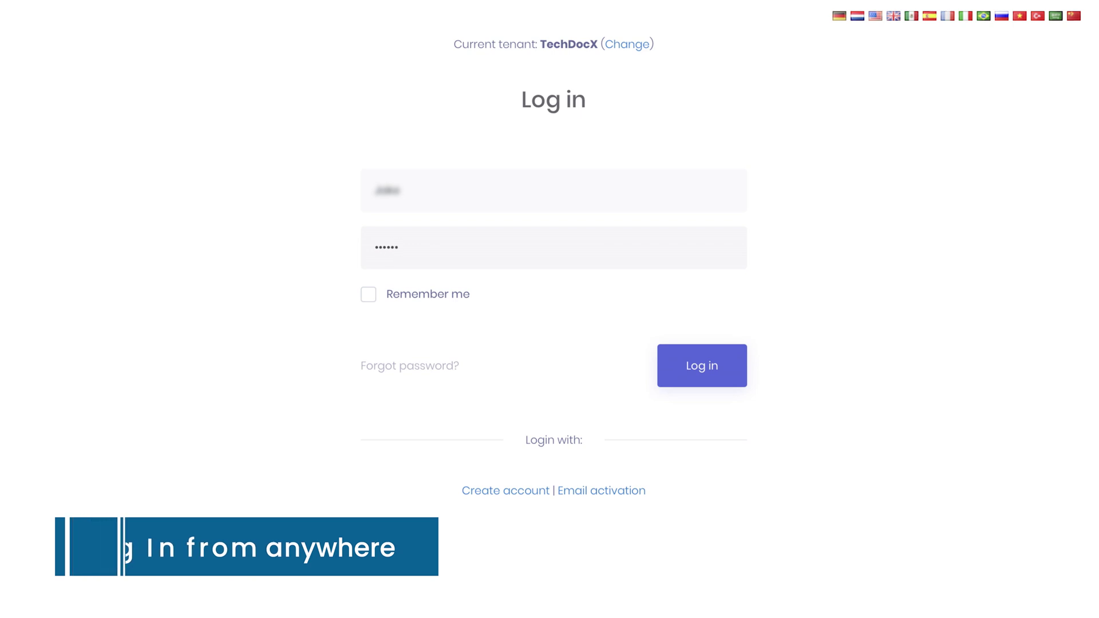
pyautogui.press('Return')
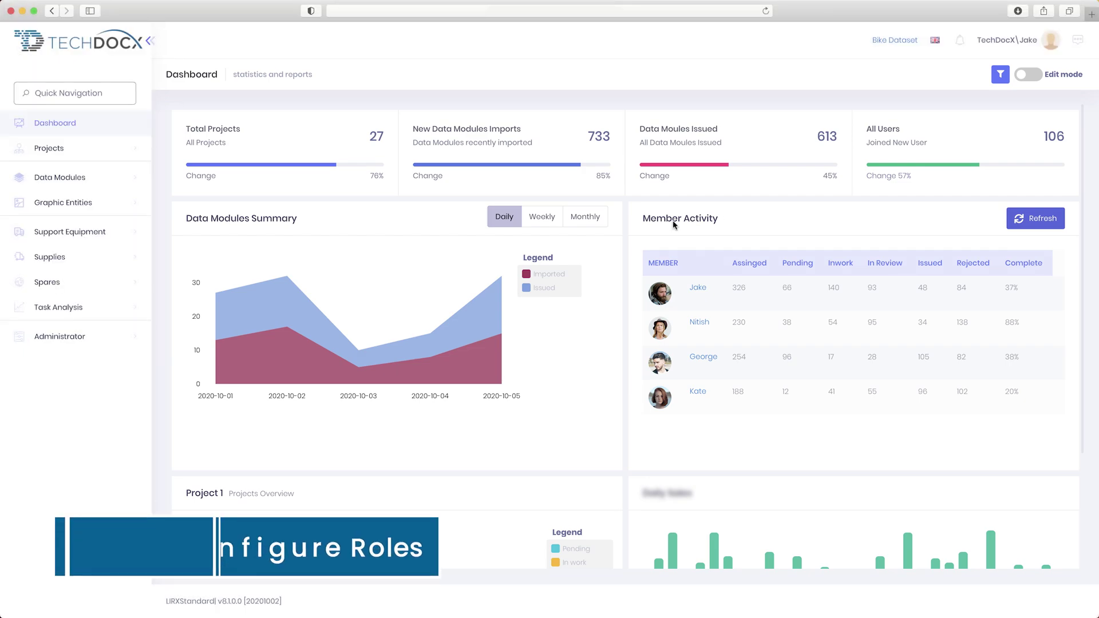
pyautogui.click(99, 336)
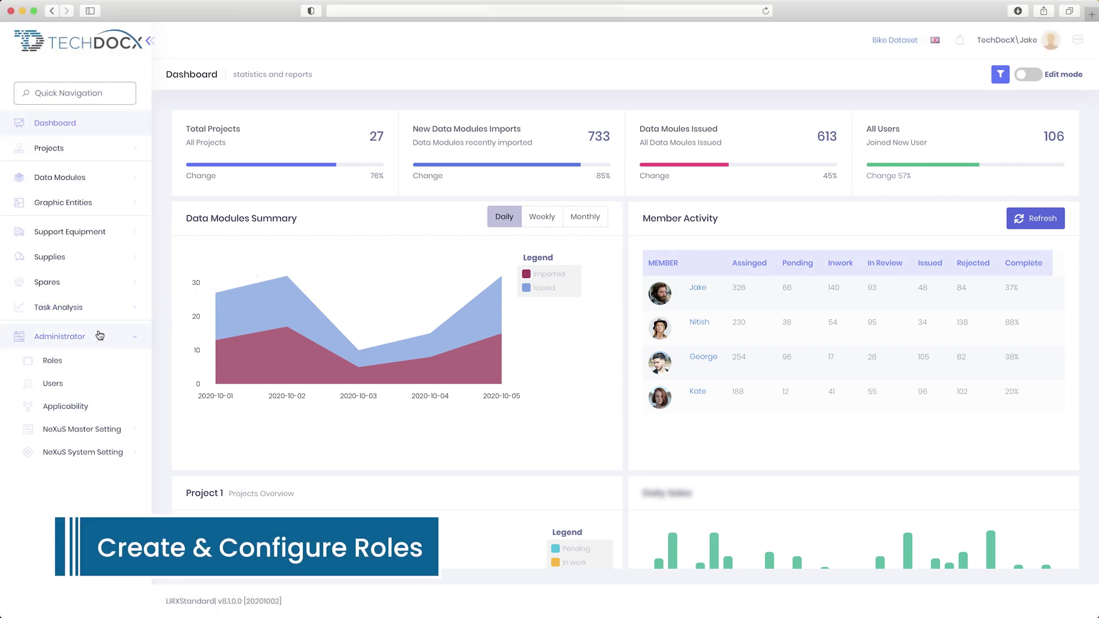
# - Create a 'Senior Author' role with the Approve and Assign Author permissions ticked
pyautogui.click(78, 361)
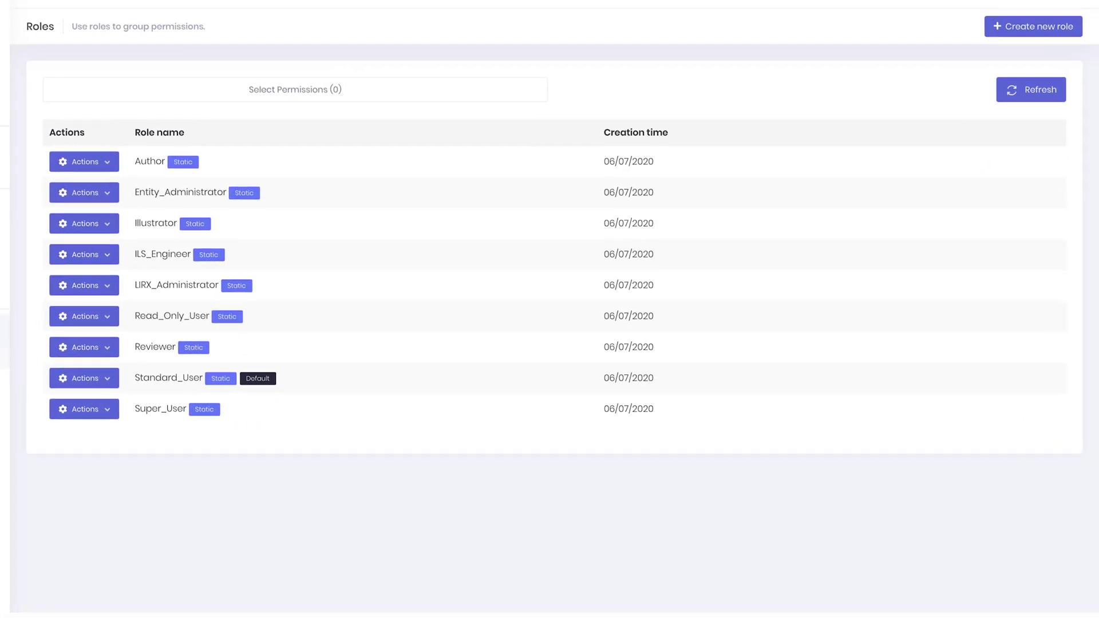
pyautogui.click(1020, 32)
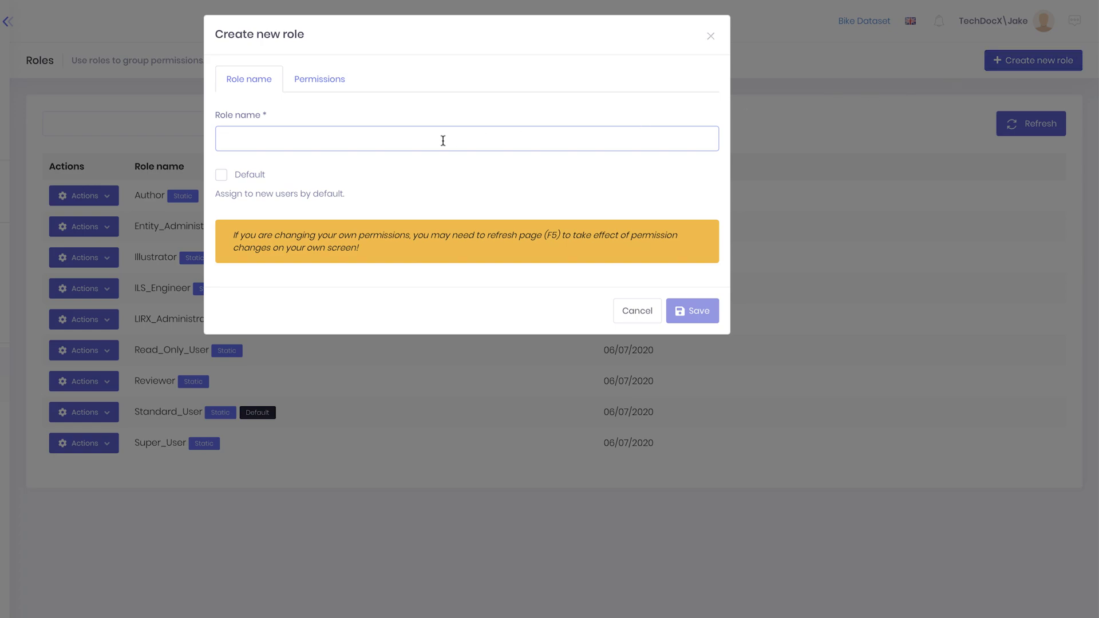
pyautogui.write('Senior Author')
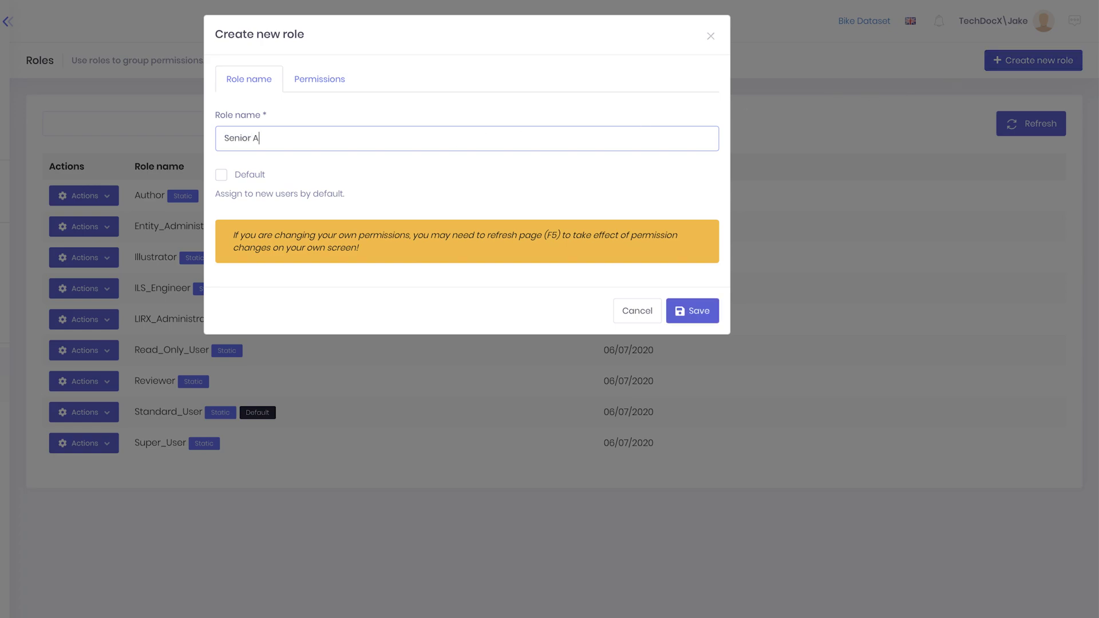
pyautogui.click(344, 85)
pyautogui.scroll(-10, 517, 250)
pyautogui.click(275, 185)
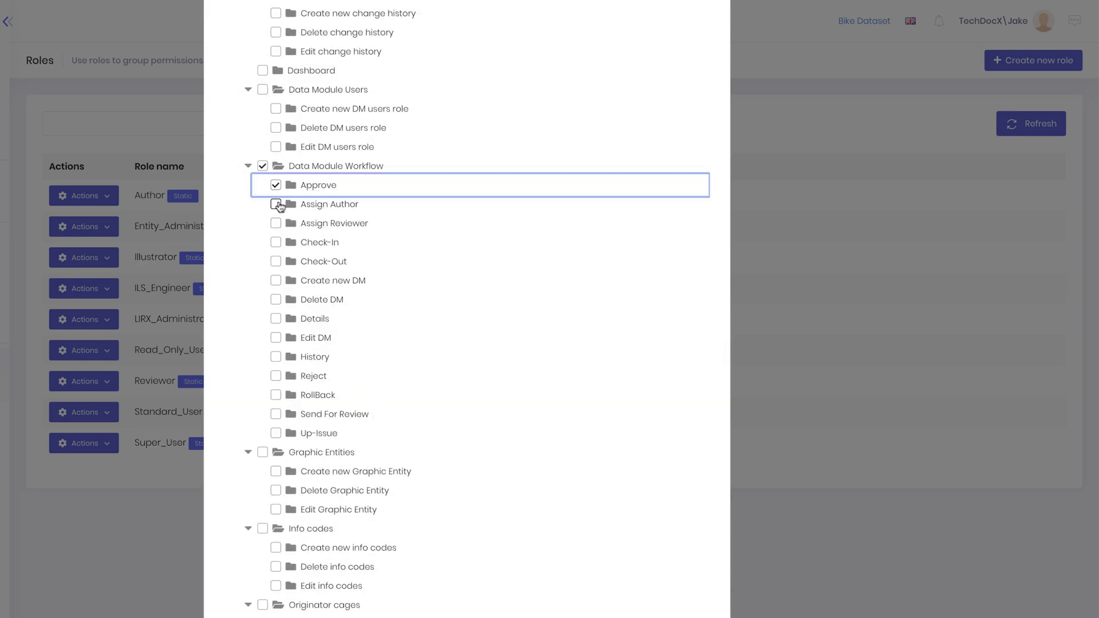
pyautogui.click(276, 204)
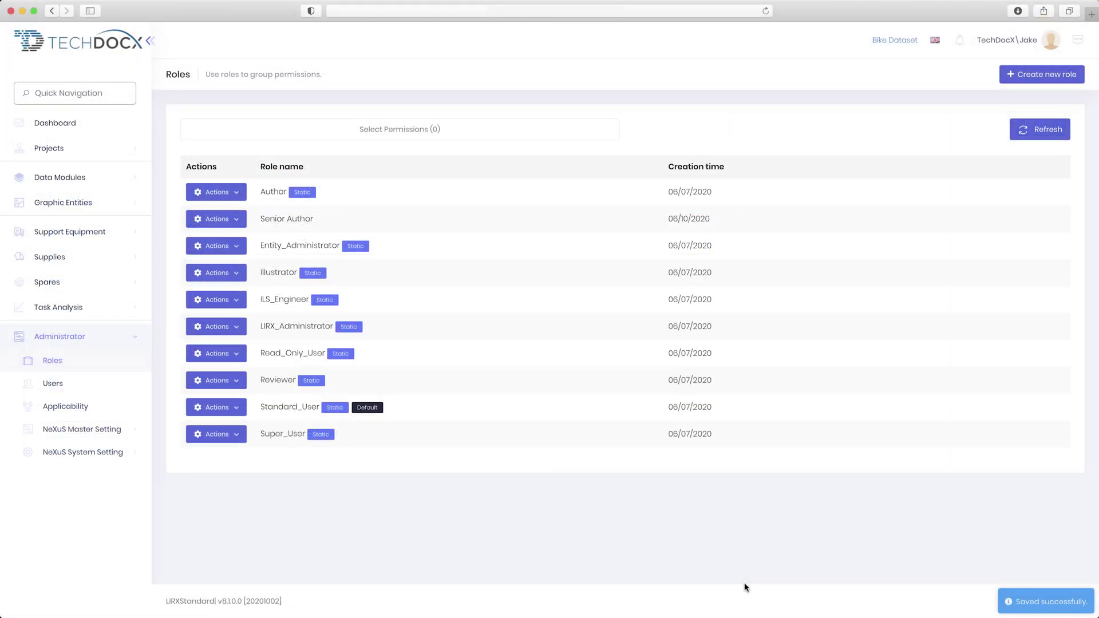
# - Add a new Senior Author user account from the Users list
pyautogui.click(95, 379)
pyautogui.click(765, 164)
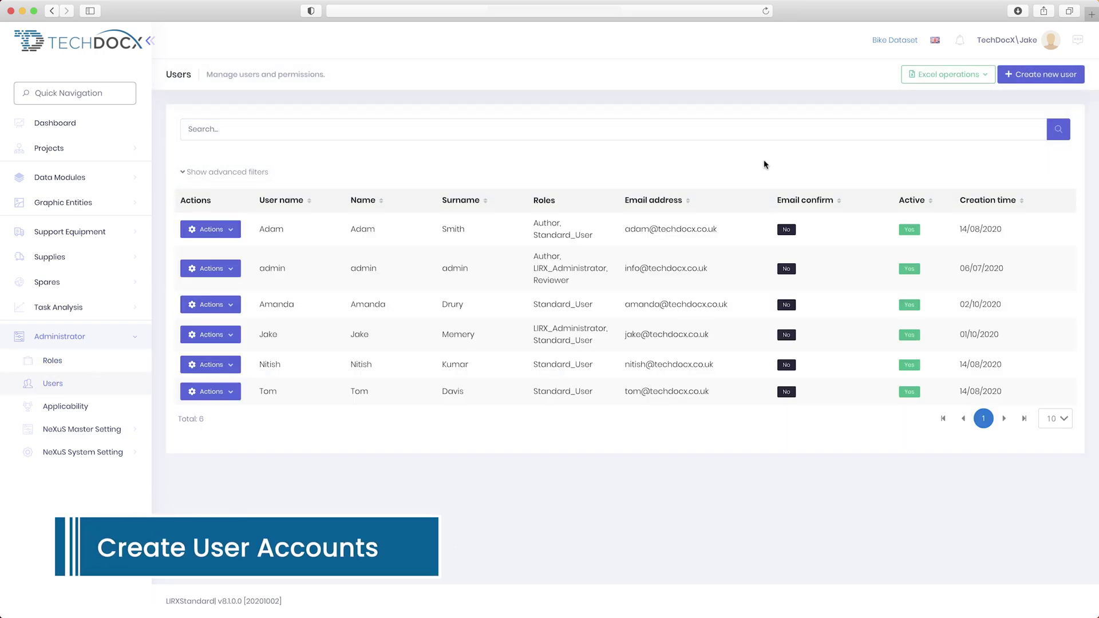
pyautogui.click(1041, 74)
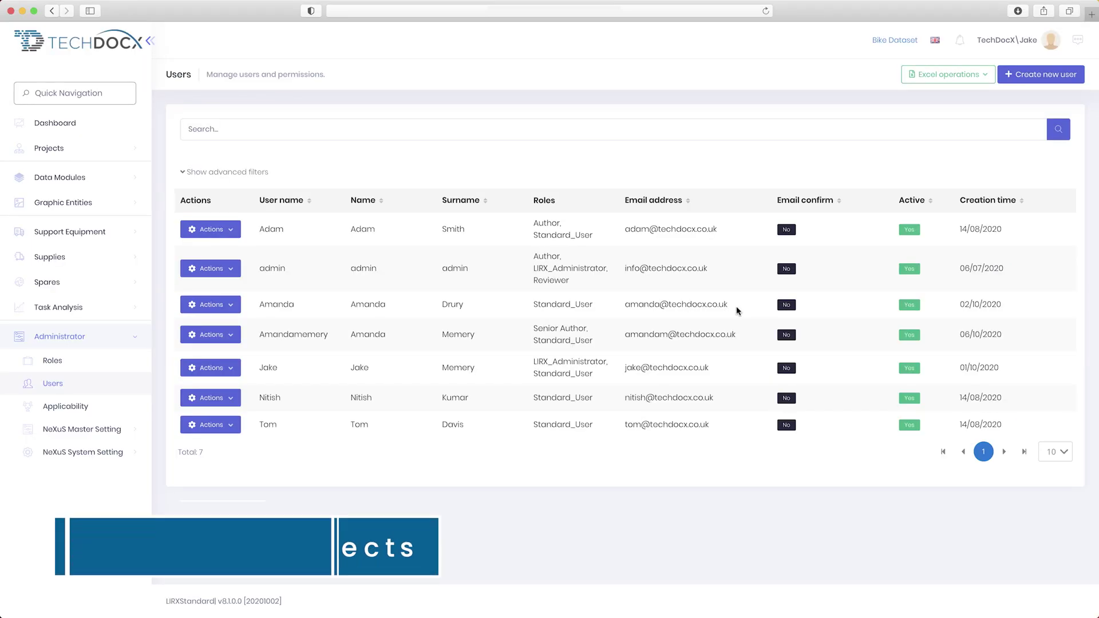
# - Start a new BIKE project from the Project List and begin entering its name
pyautogui.click(104, 154)
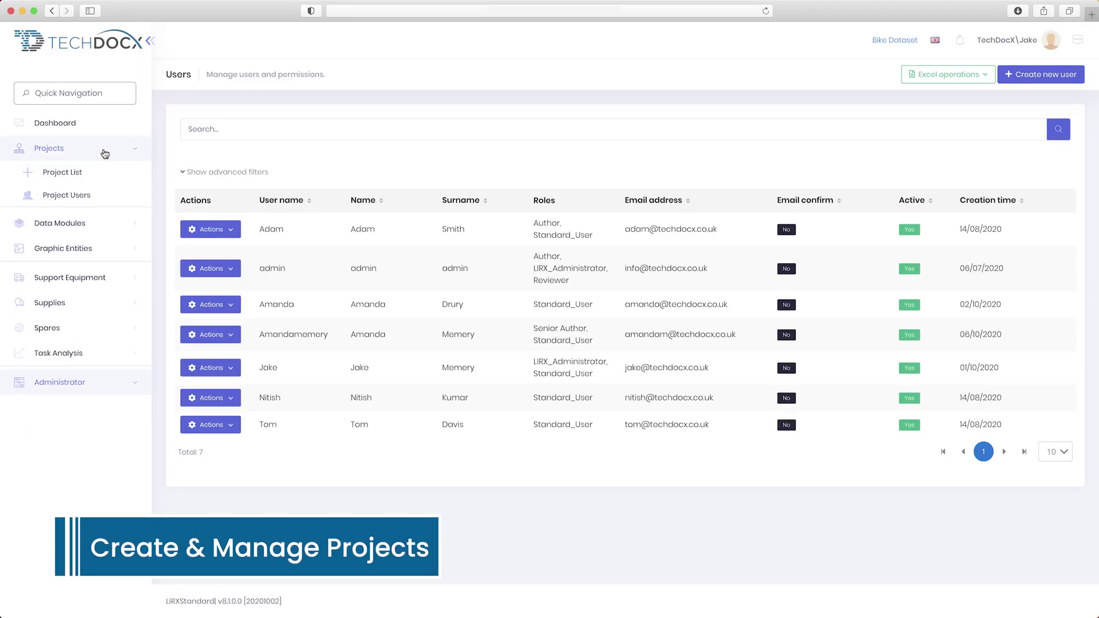
pyautogui.click(101, 173)
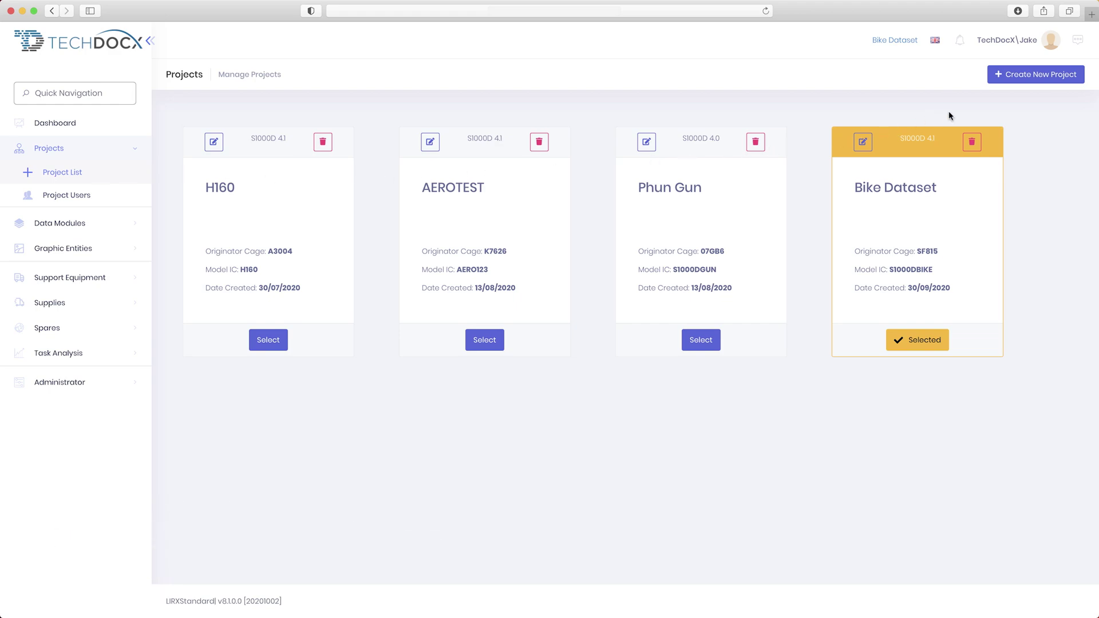
pyautogui.click(1050, 76)
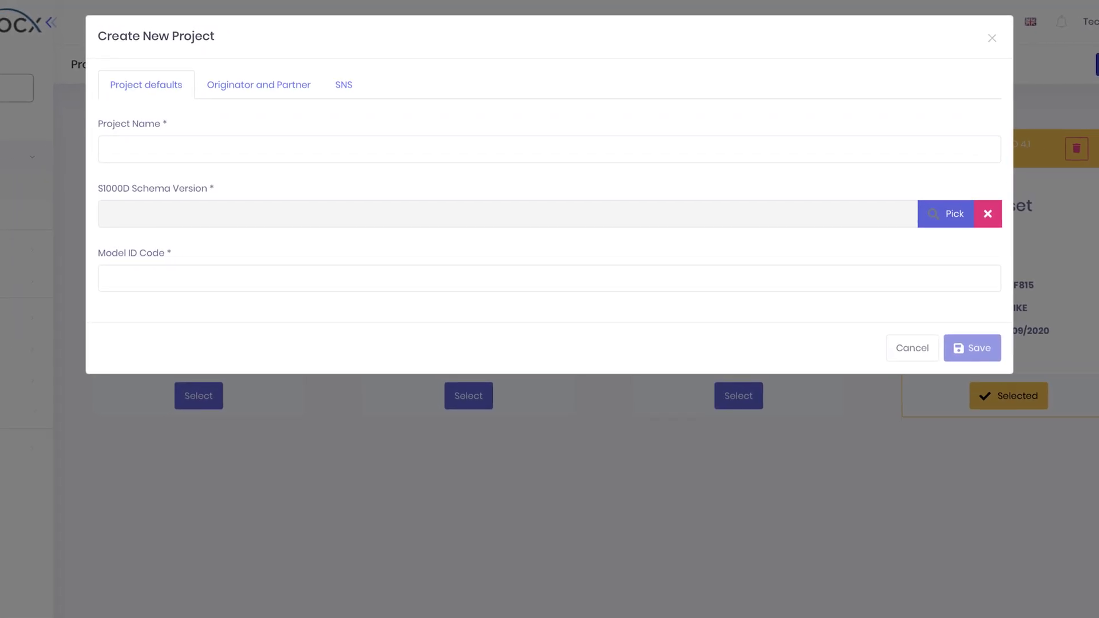
pyautogui.click(273, 144)
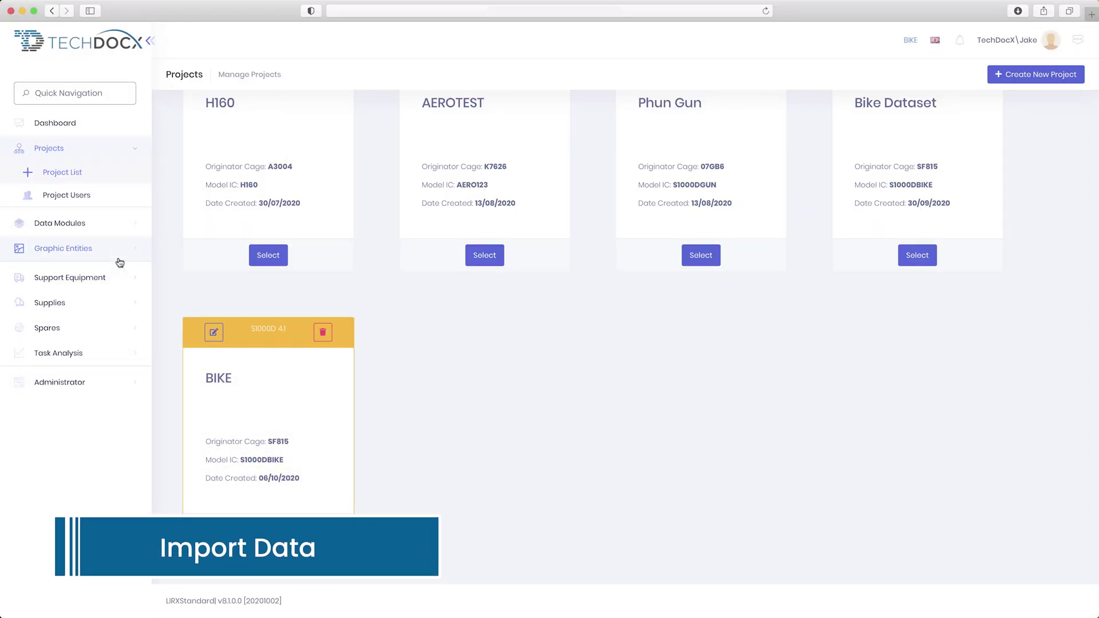
# - Upload and import the S1000D_4-1_BIKE DataSet.zip archive on the Data Modules Import page
pyautogui.click(92, 224)
pyautogui.click(74, 228)
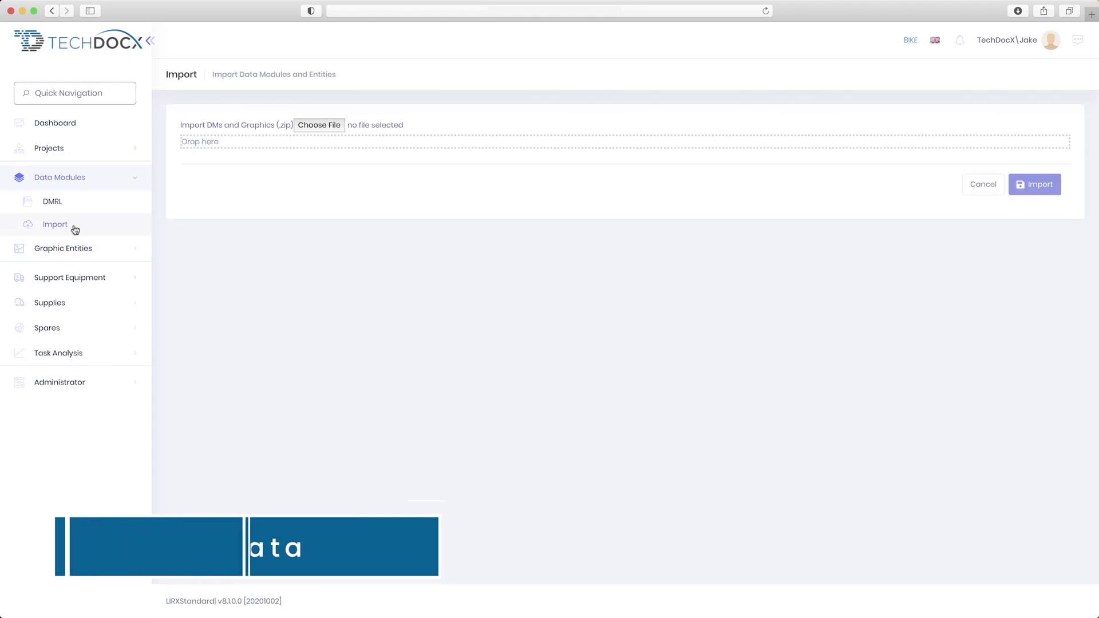
pyautogui.click(306, 127)
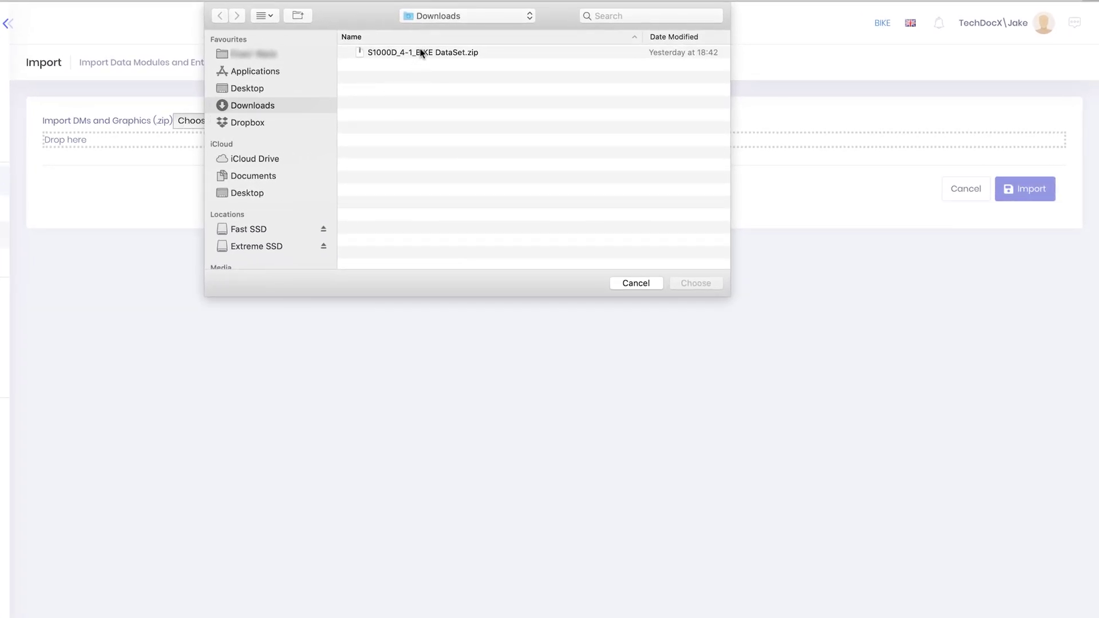
pyautogui.click(421, 54)
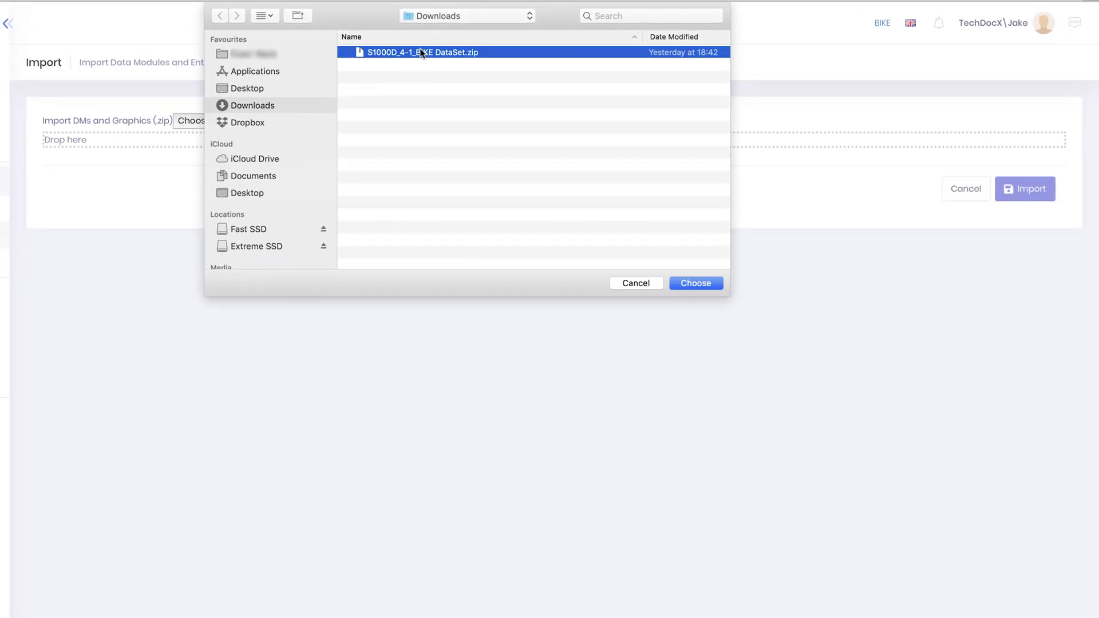
pyautogui.click(690, 281)
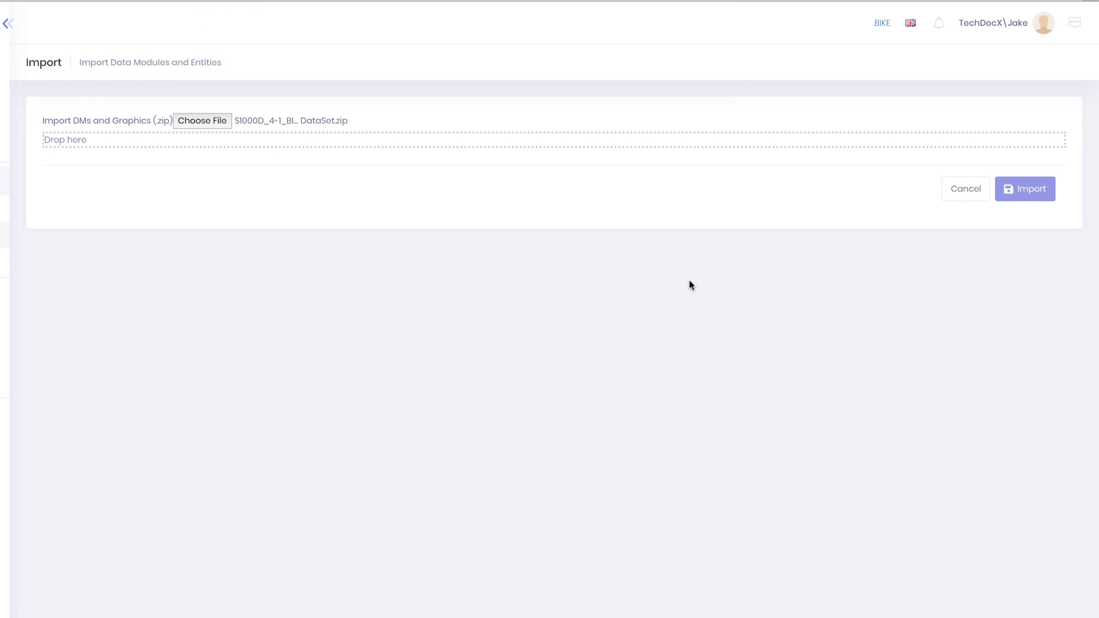
pyautogui.click(1013, 195)
pyautogui.hscroll(8, 554, 344)
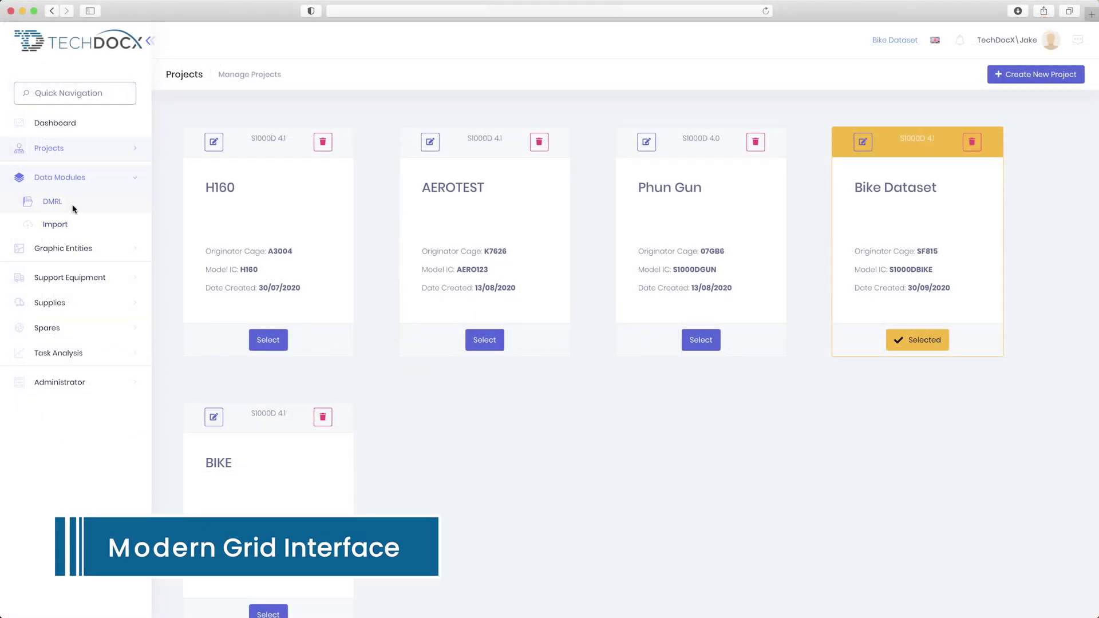
# - Assign authors to the Standard repair procedures (663A-A) module in the data module manager
pyautogui.click(74, 208)
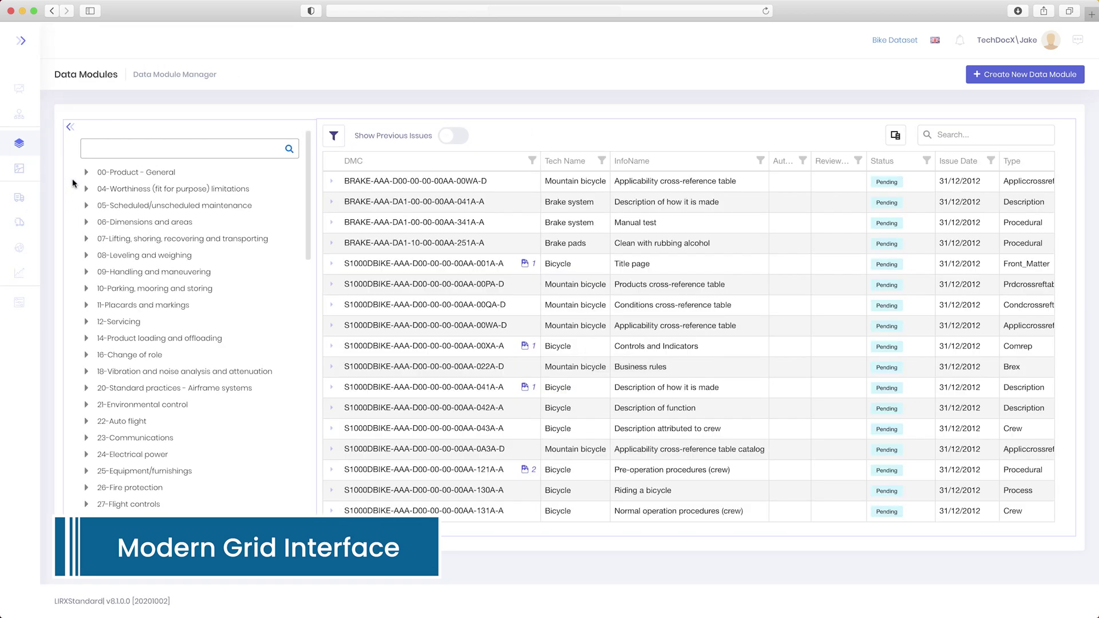
pyautogui.click(71, 128)
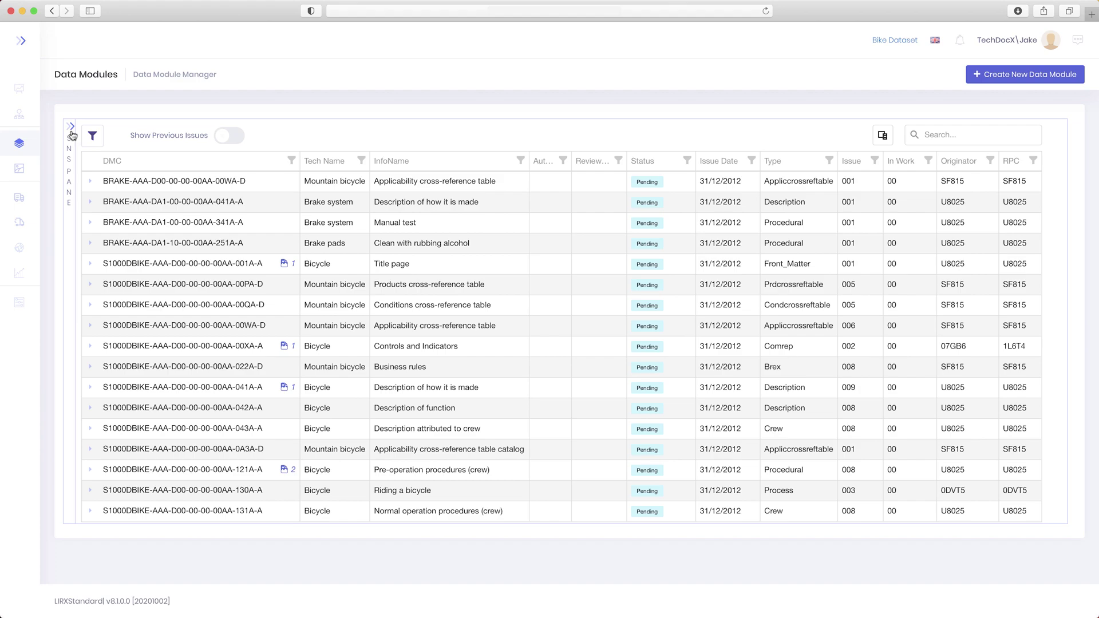
pyautogui.scroll(-5, 249, 377)
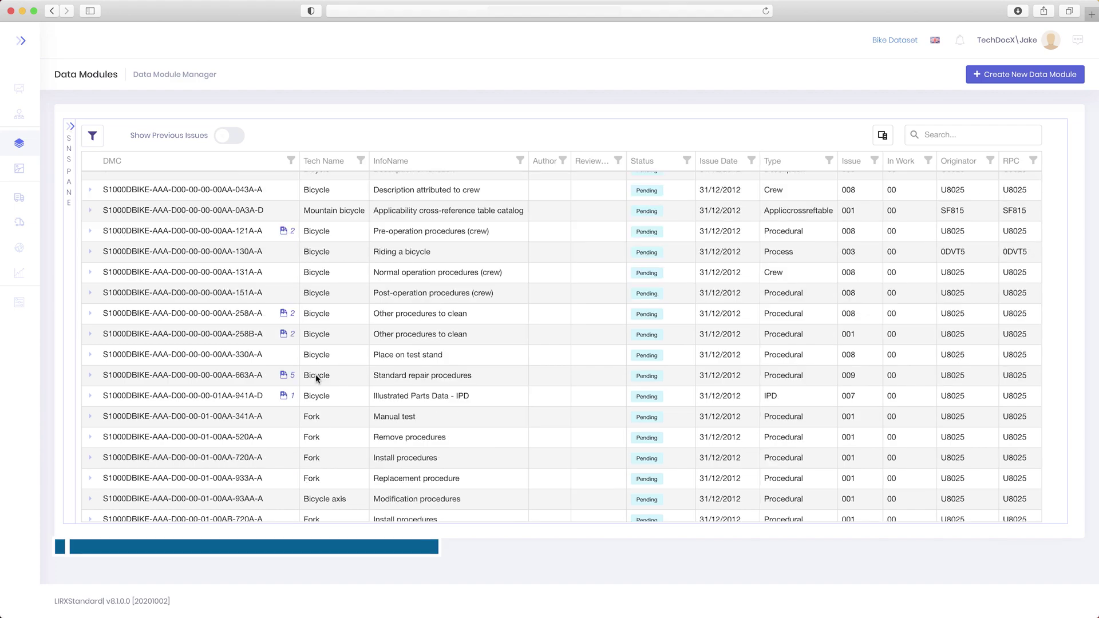
pyautogui.click(249, 378)
pyautogui.rightClick(248, 378)
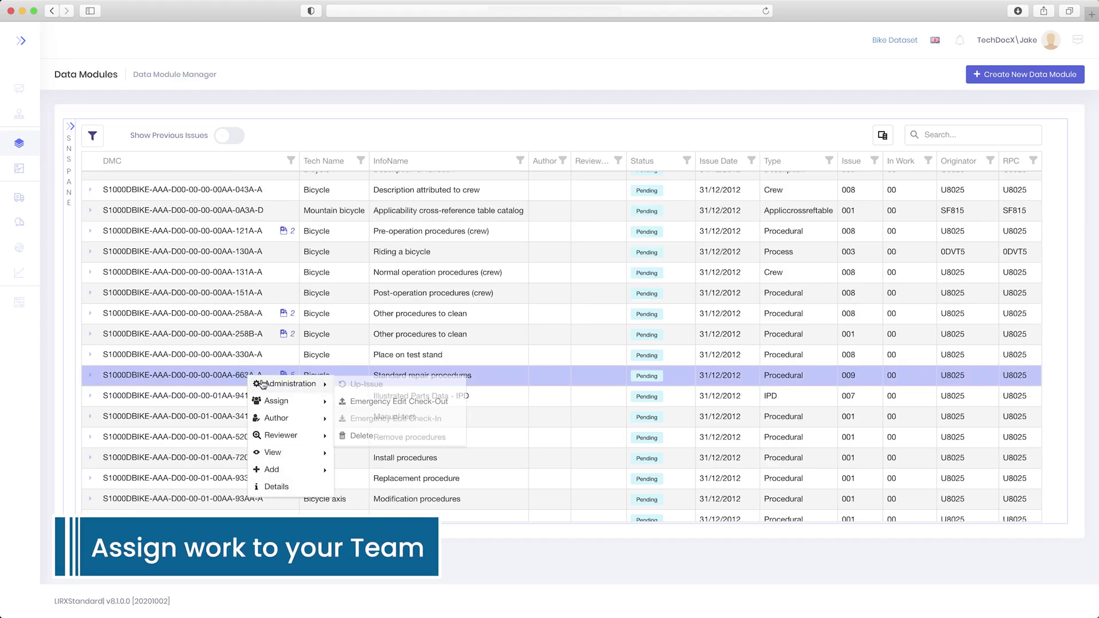
pyautogui.moveTo(276, 403)
pyautogui.click(355, 403)
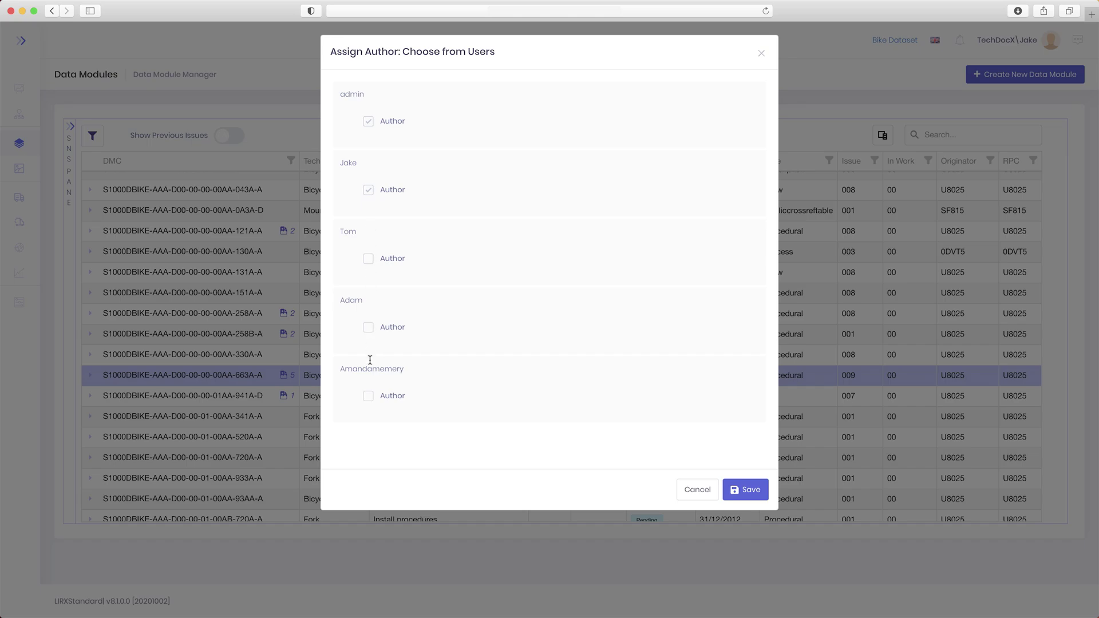
pyautogui.click(731, 487)
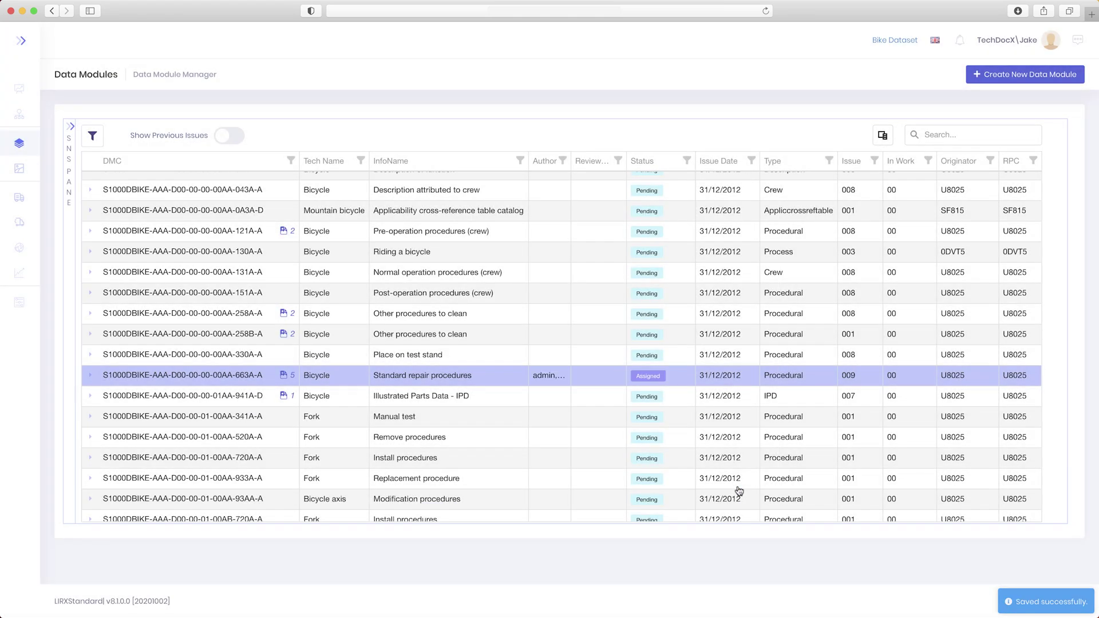
# - Assign two reviewers to the Standard repair procedures module
pyautogui.rightClick(236, 377)
pyautogui.moveTo(266, 400)
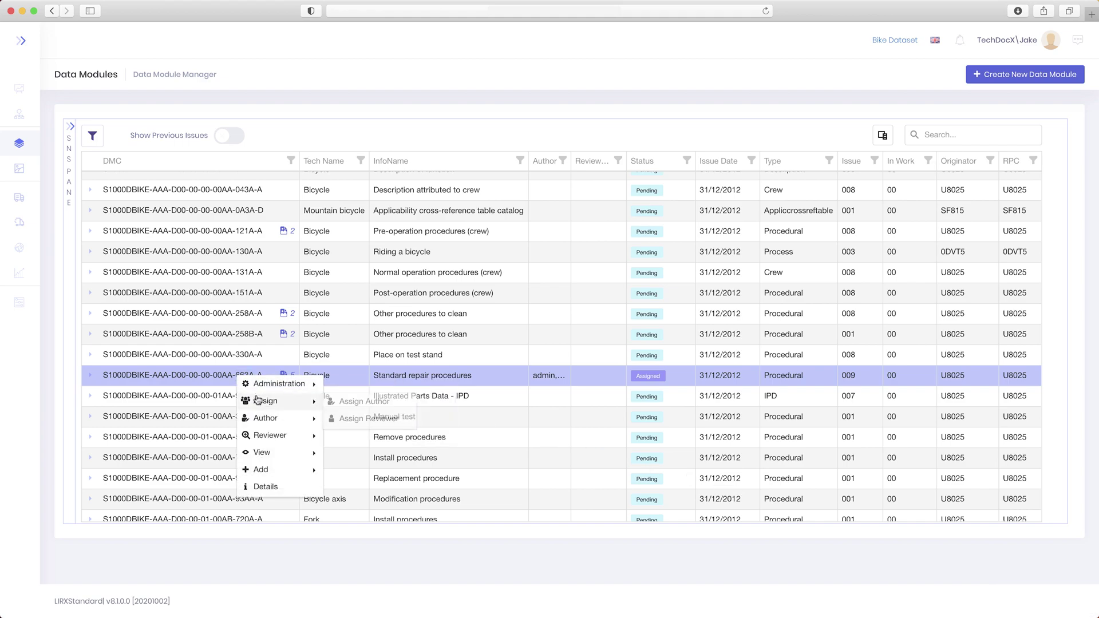
pyautogui.click(377, 419)
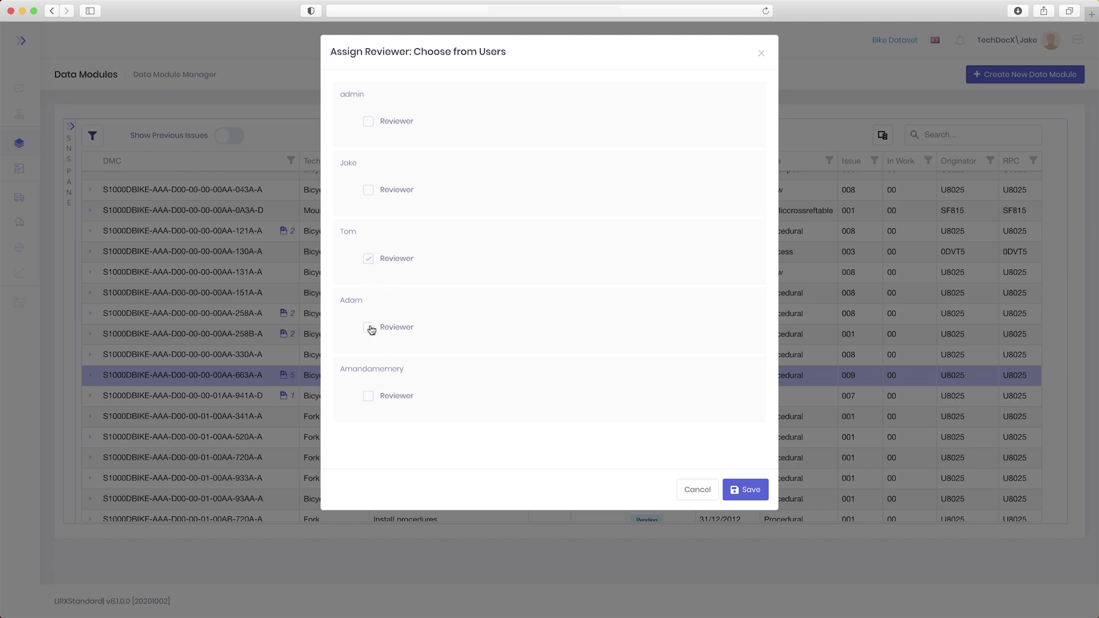
pyautogui.click(739, 489)
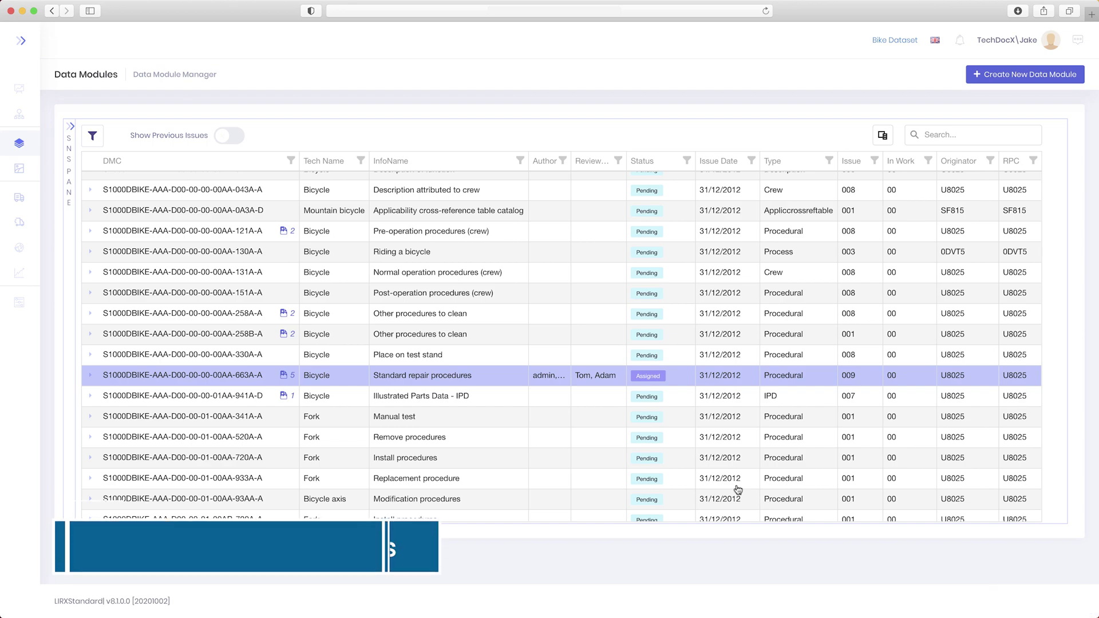
# - Attach Drawing and system specification.pdf to the 663A-A module as a Technical Specification
pyautogui.rightClick(244, 372)
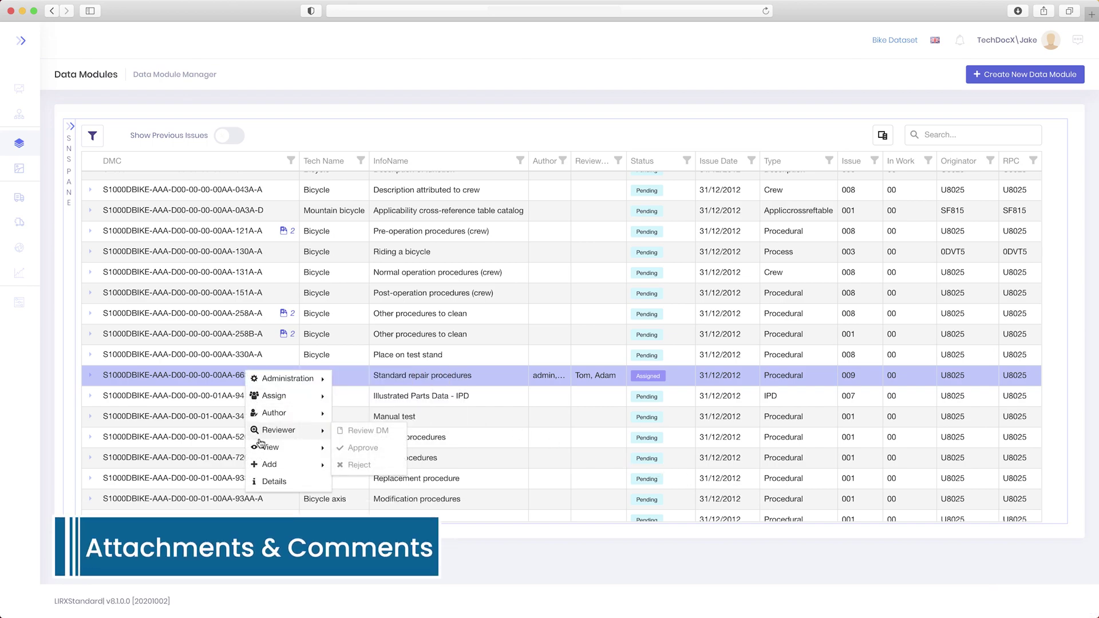
pyautogui.moveTo(266, 464)
pyautogui.click(352, 465)
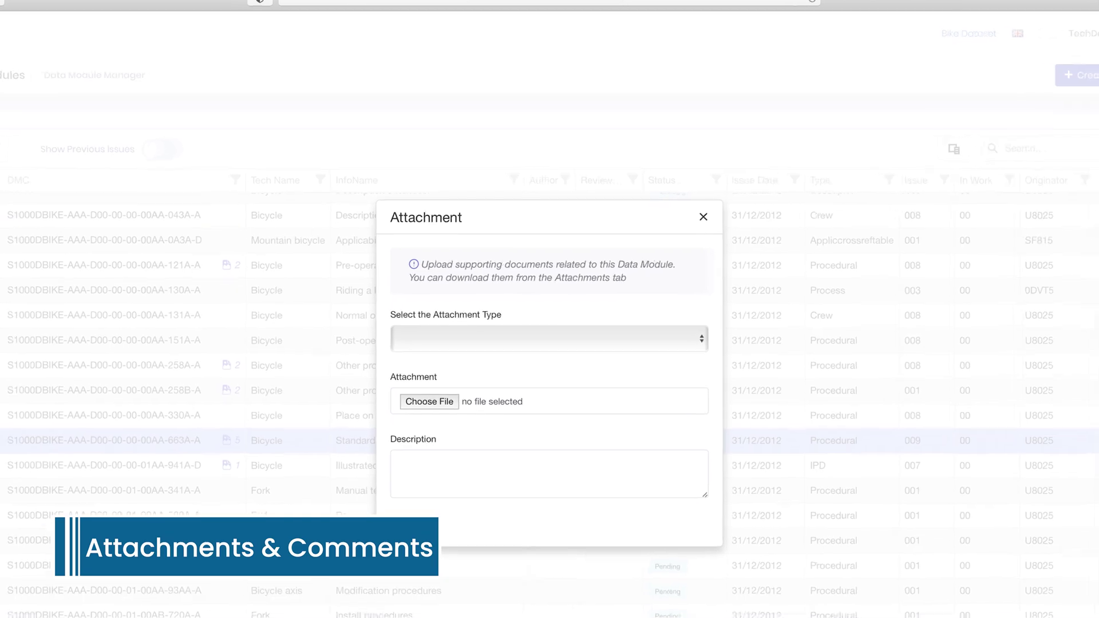
pyautogui.click(665, 350)
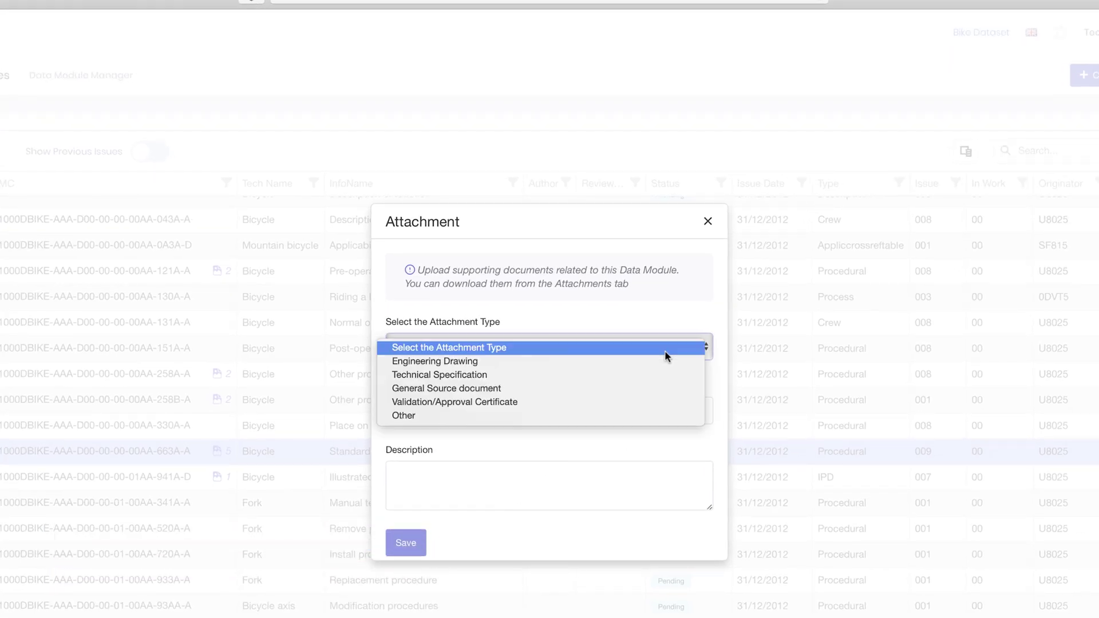
pyautogui.click(653, 374)
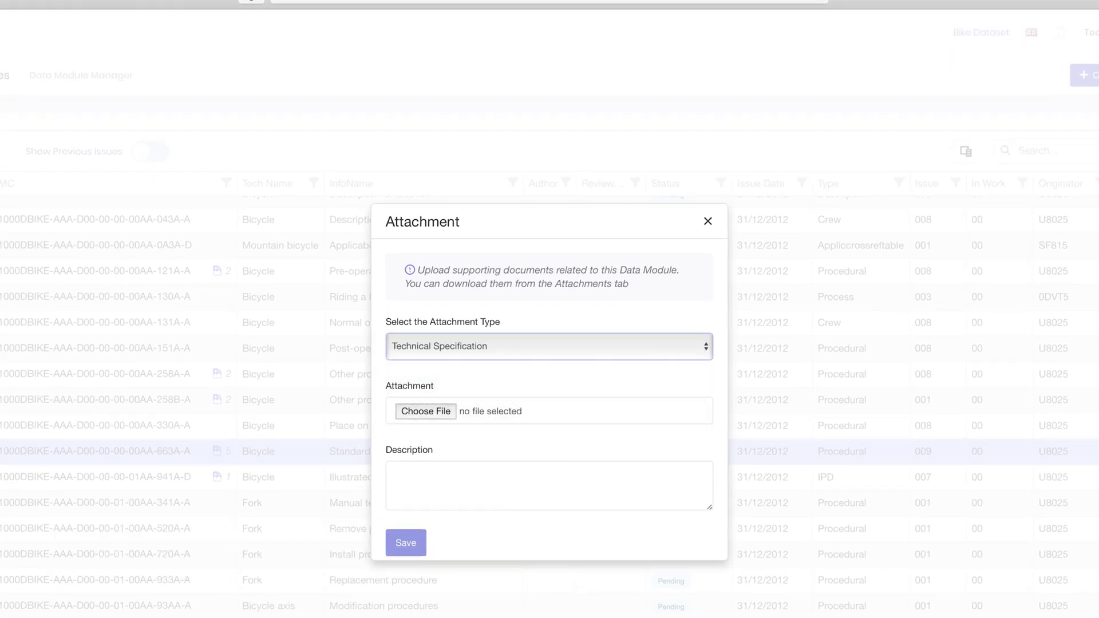
pyautogui.click(450, 413)
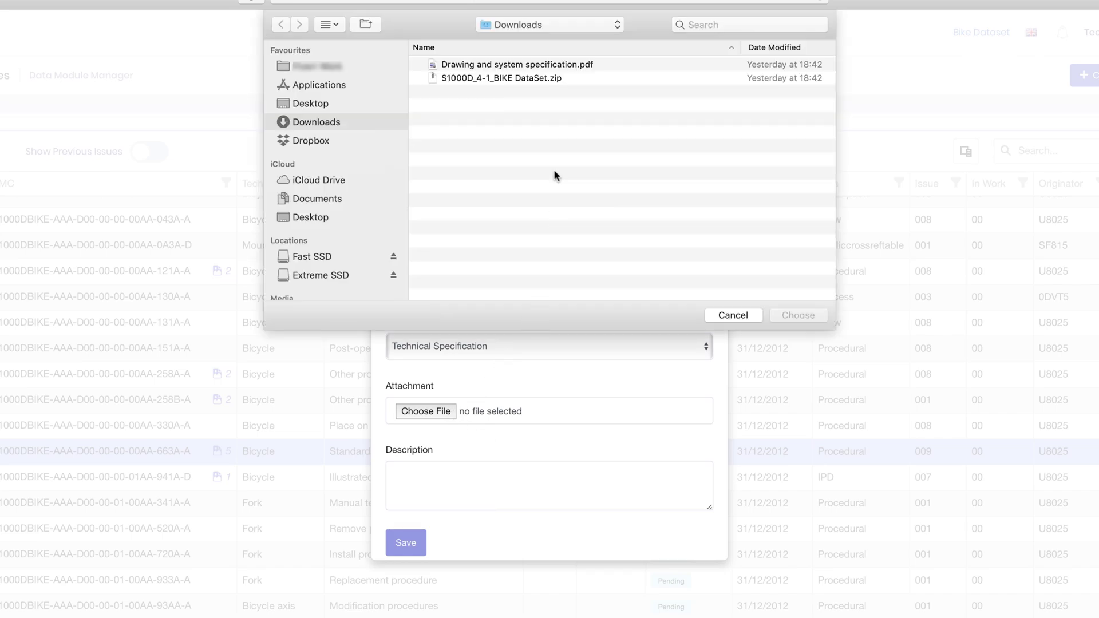
pyautogui.click(560, 67)
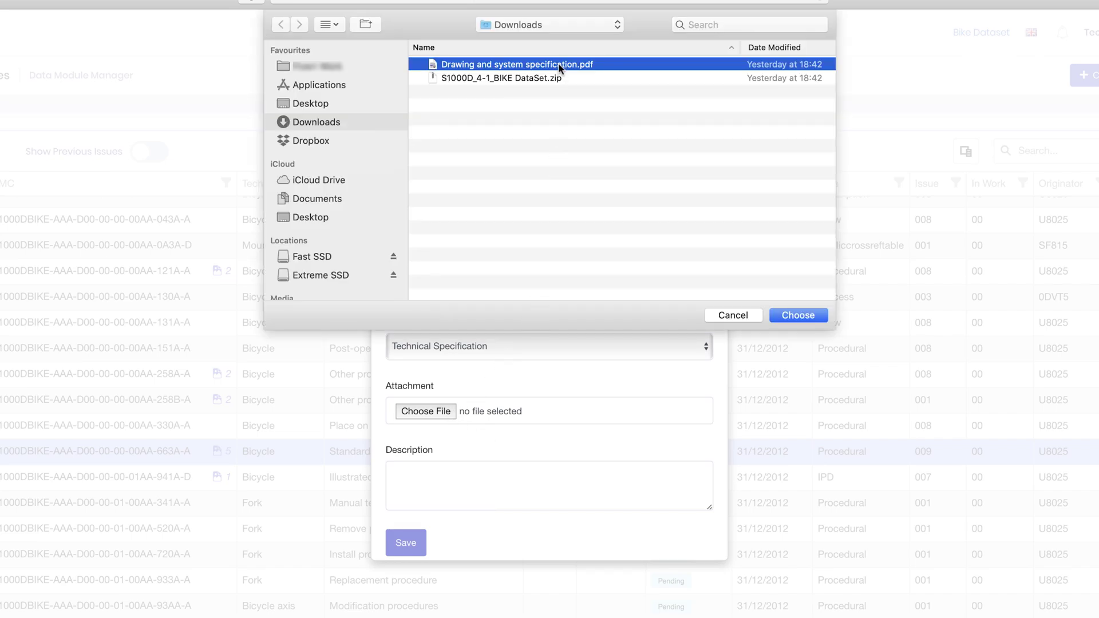
pyautogui.click(799, 315)
pyautogui.click(405, 543)
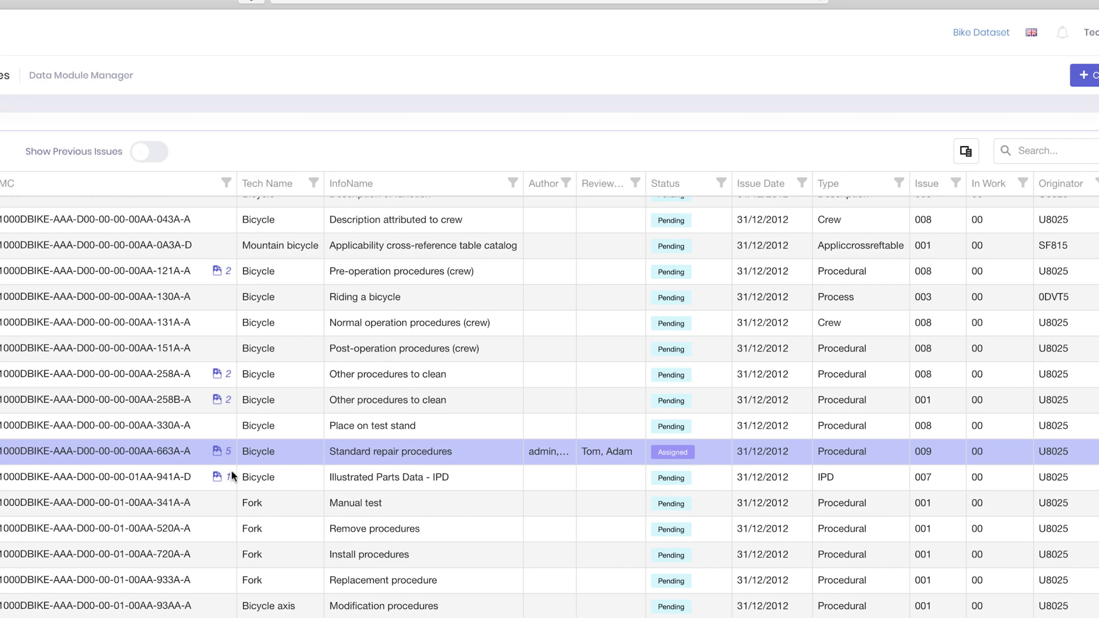
# - Add the comment 'Will require new illustration' to the module
pyautogui.rightClick(201, 452)
pyautogui.moveTo(241, 569)
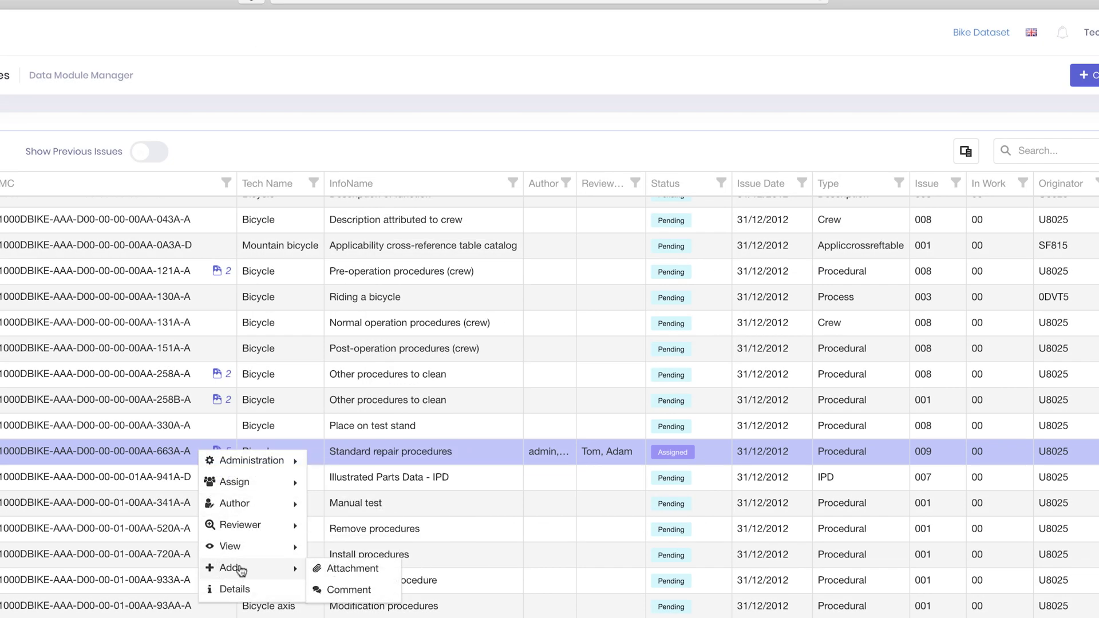
pyautogui.click(374, 589)
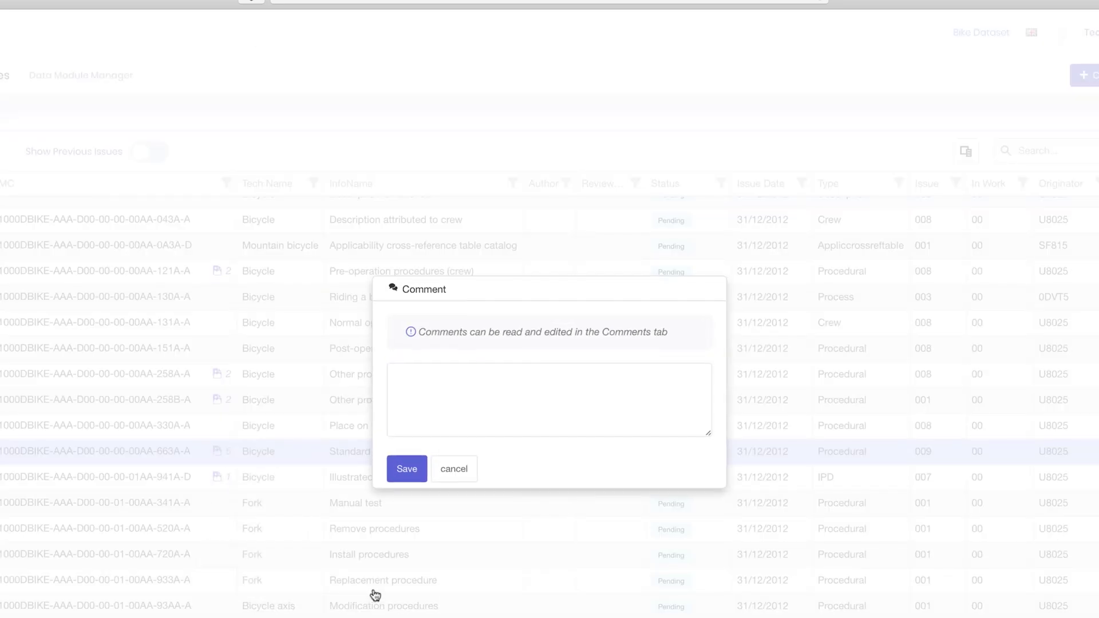
pyautogui.click(419, 404)
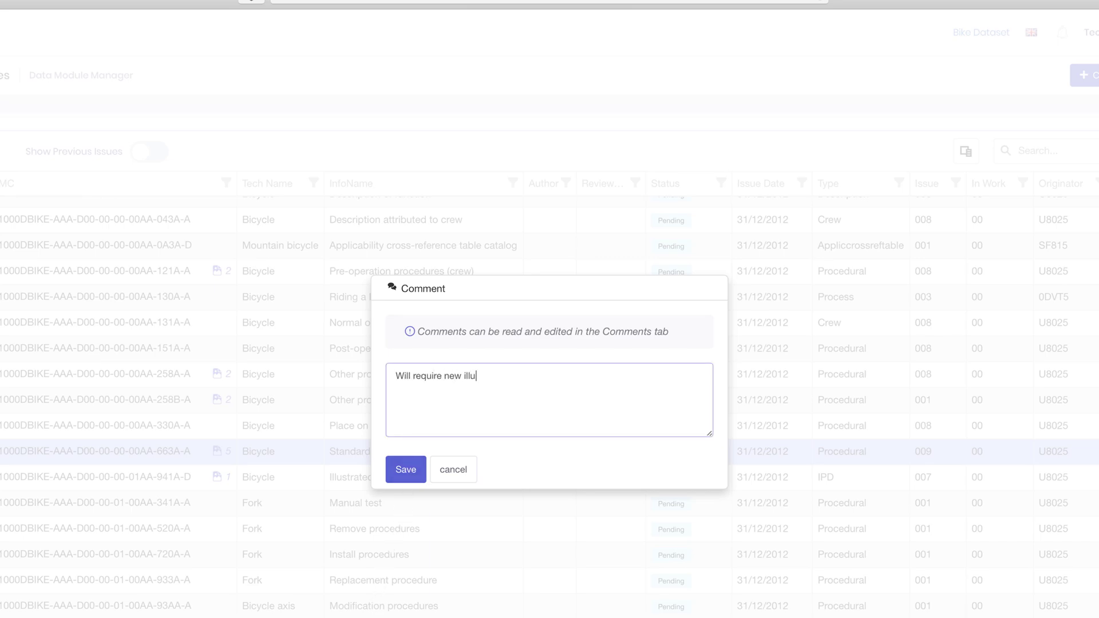
pyautogui.write('Will require new illustration')
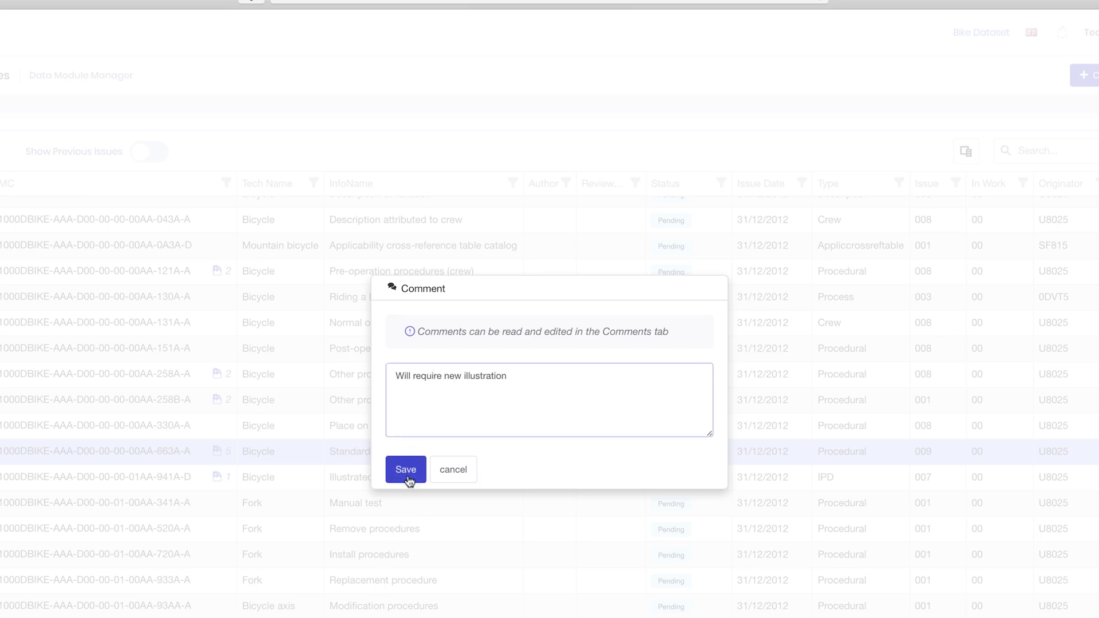
pyautogui.click(408, 478)
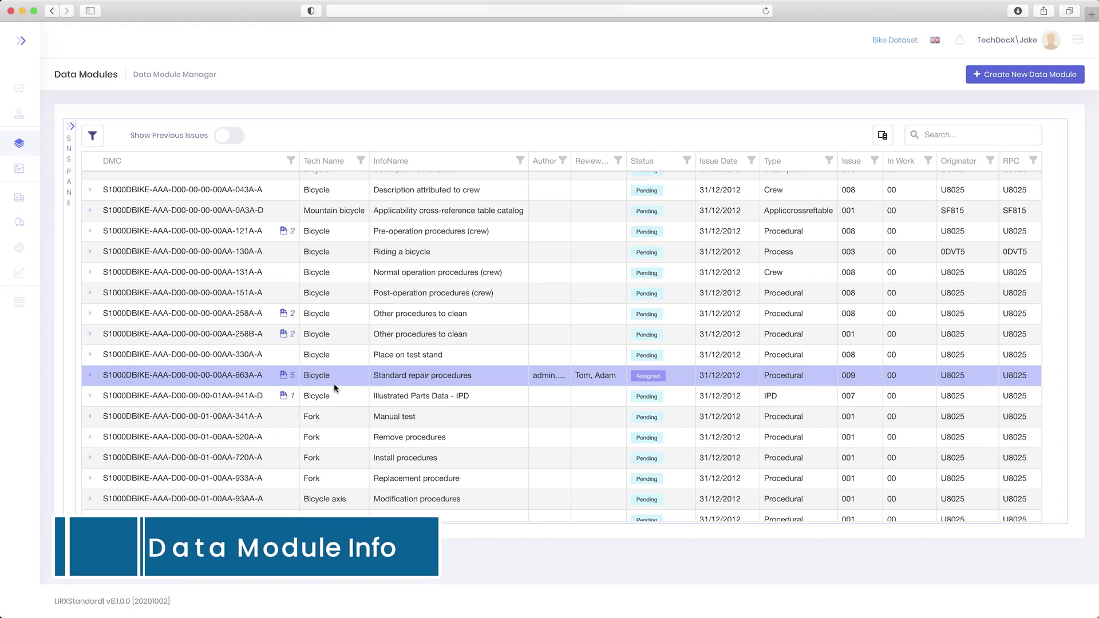
# - Expand the 663A-A row to preview a wheel illustration, then view its comments and attachments
pyautogui.click(89, 376)
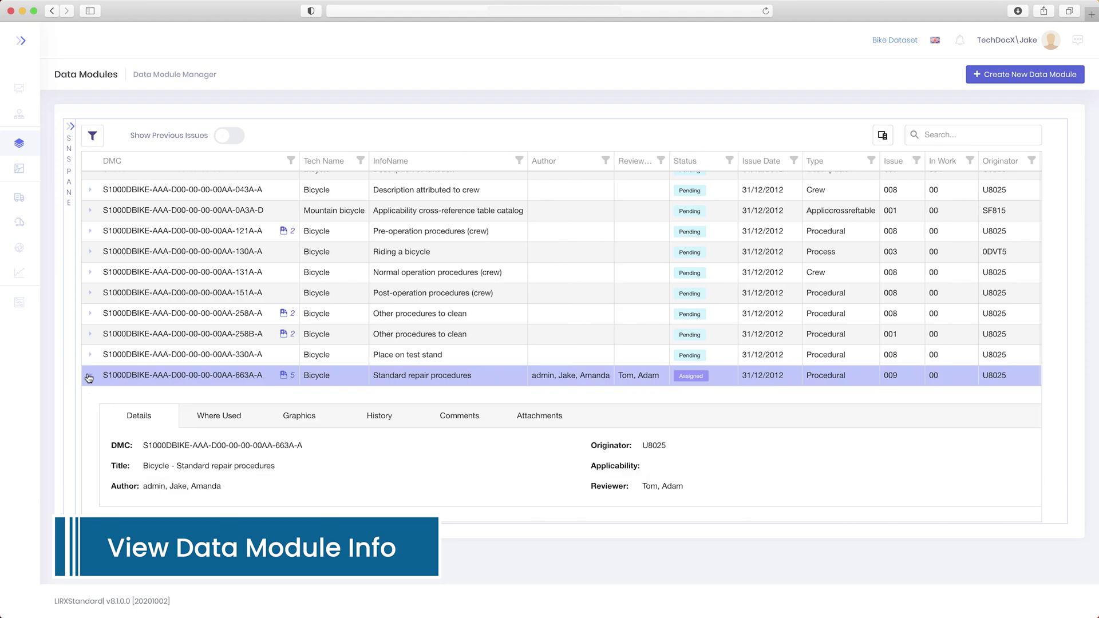
pyautogui.scroll(-5, 255, 347)
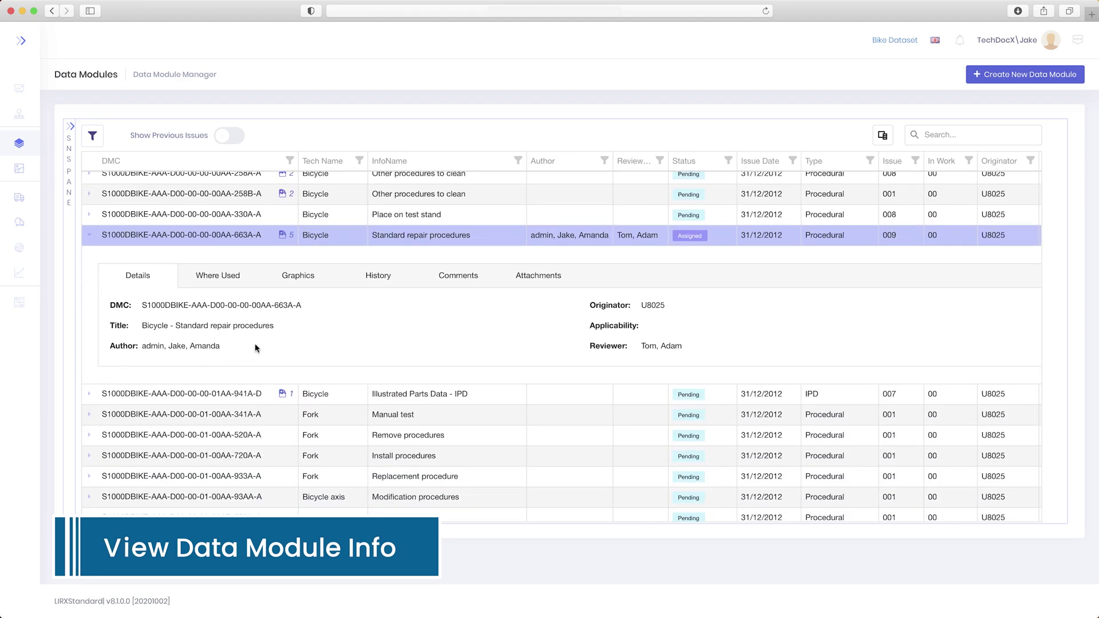
pyautogui.click(284, 280)
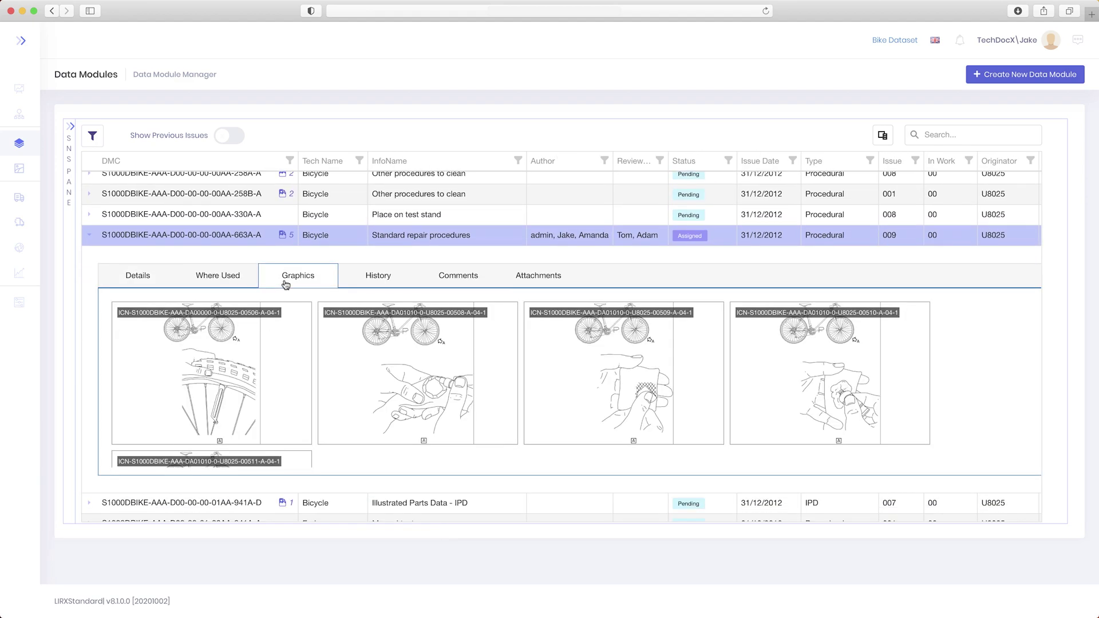
pyautogui.click(205, 348)
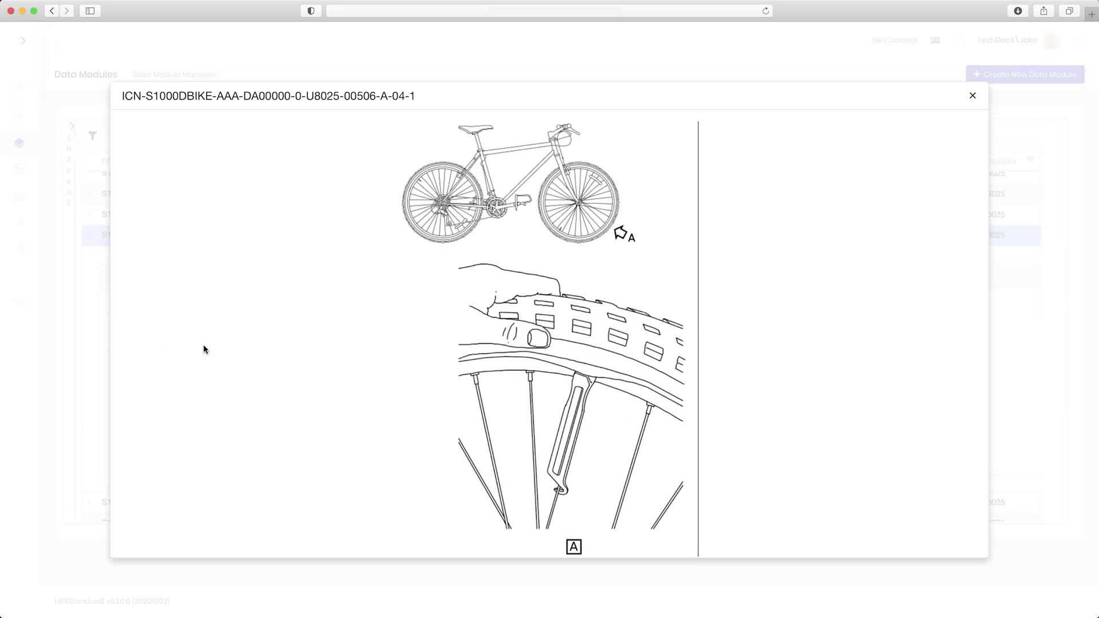
pyautogui.press('Escape')
pyautogui.click(460, 274)
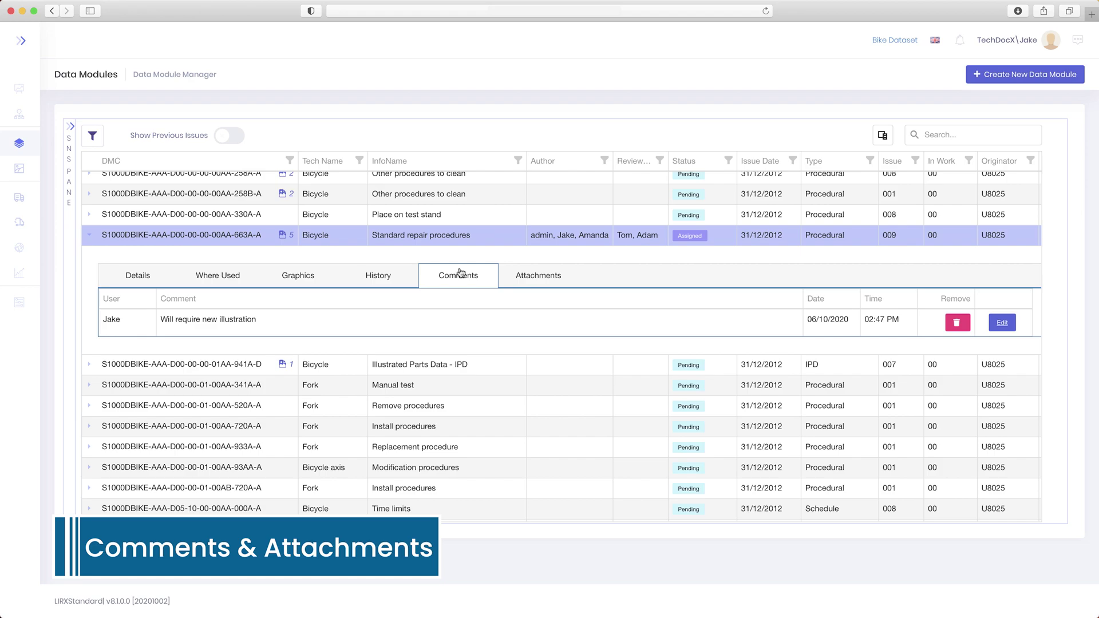
pyautogui.click(529, 280)
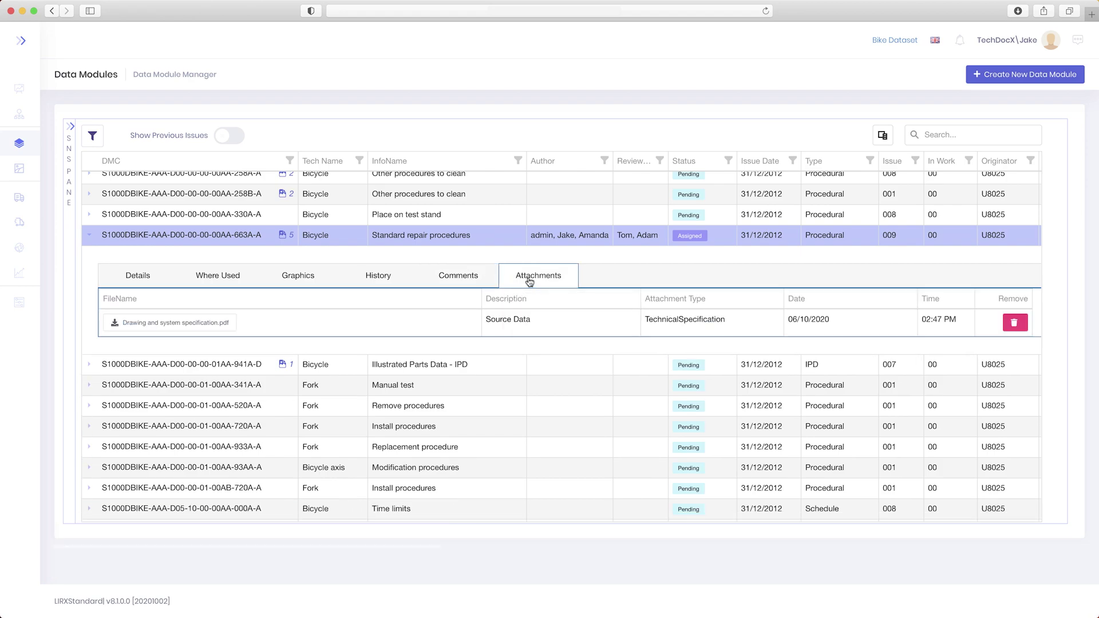
# - Check out the Standard repair procedures module via Author > Check-Out
pyautogui.rightClick(245, 236)
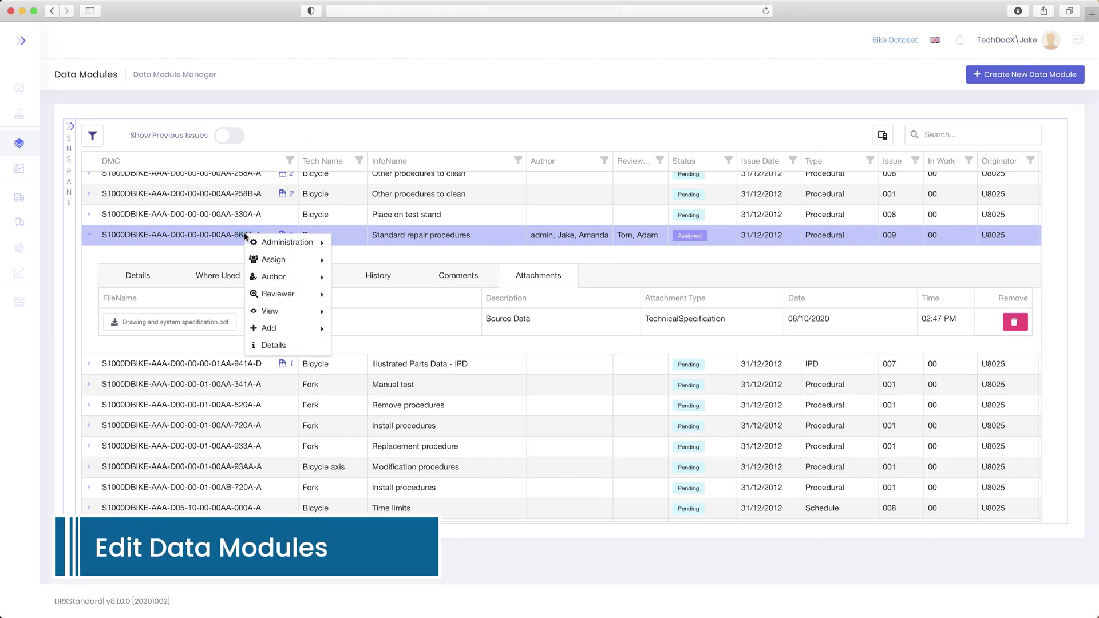
pyautogui.moveTo(262, 278)
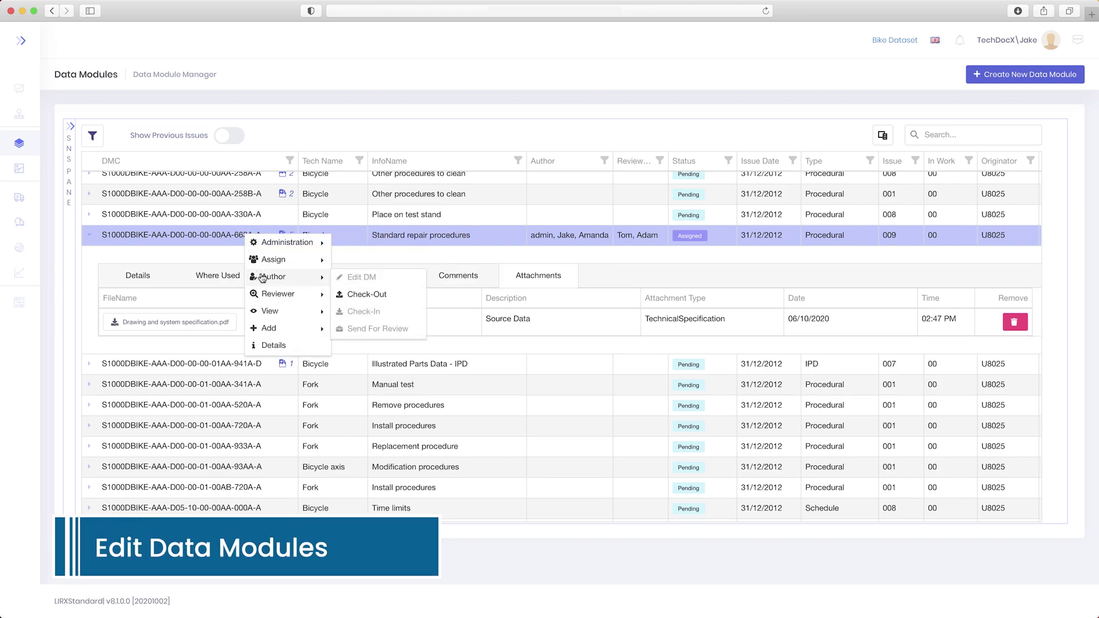
pyautogui.click(352, 295)
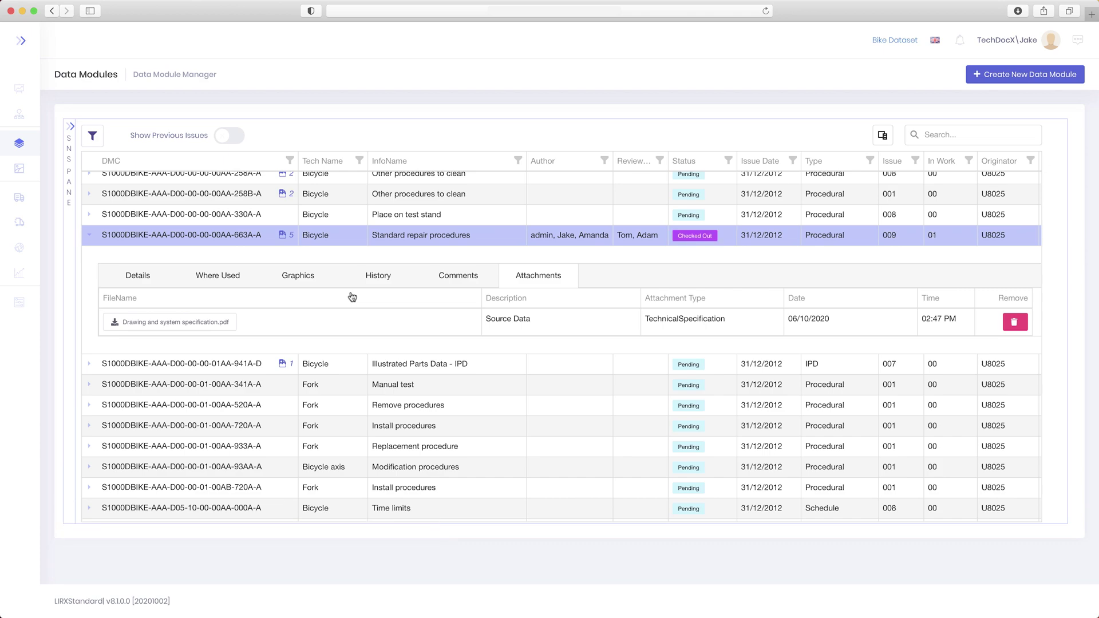
# - Open the checked-out module in Xeditor with Author > Edit DM
pyautogui.rightClick(254, 235)
pyautogui.moveTo(268, 277)
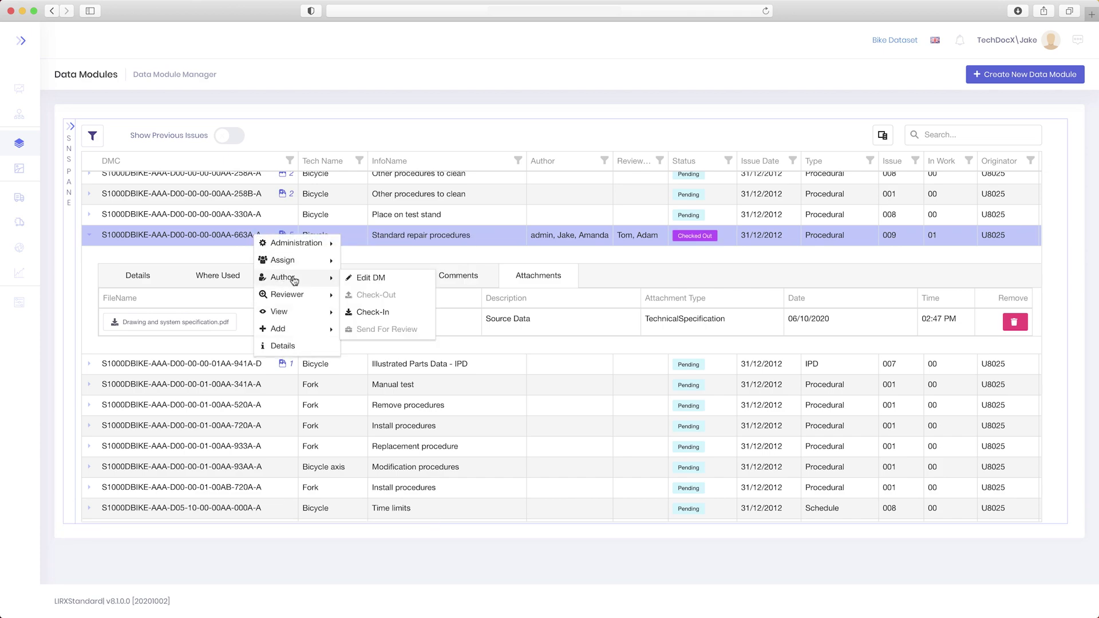
pyautogui.click(389, 283)
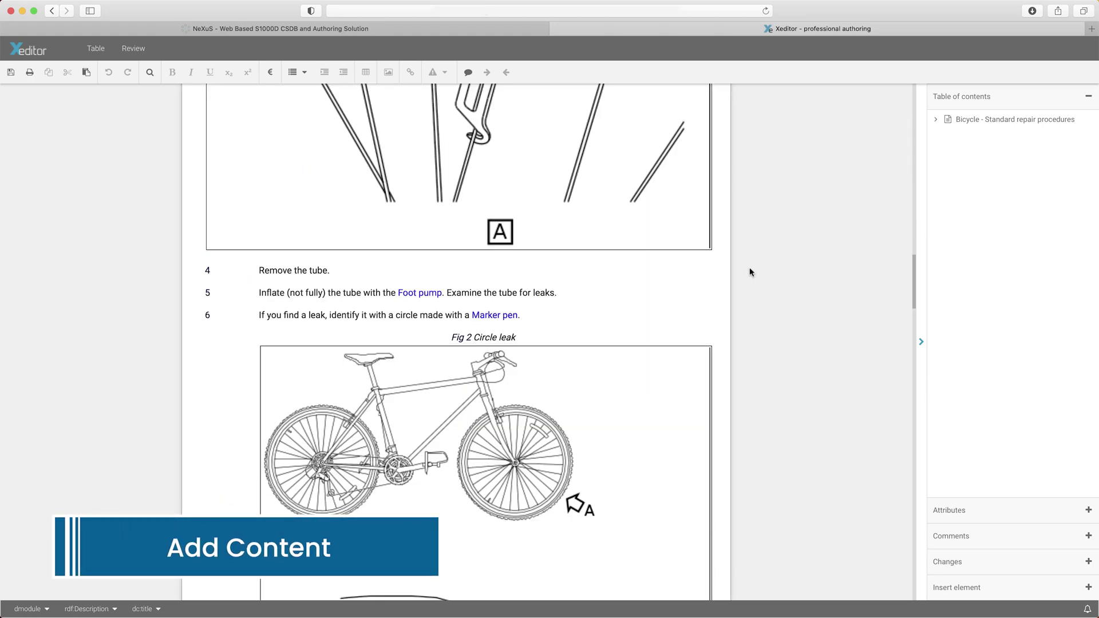
# - Add a new step 6 after step 5 reading 'If you find a leak, identify it with a'
pyautogui.click(573, 298)
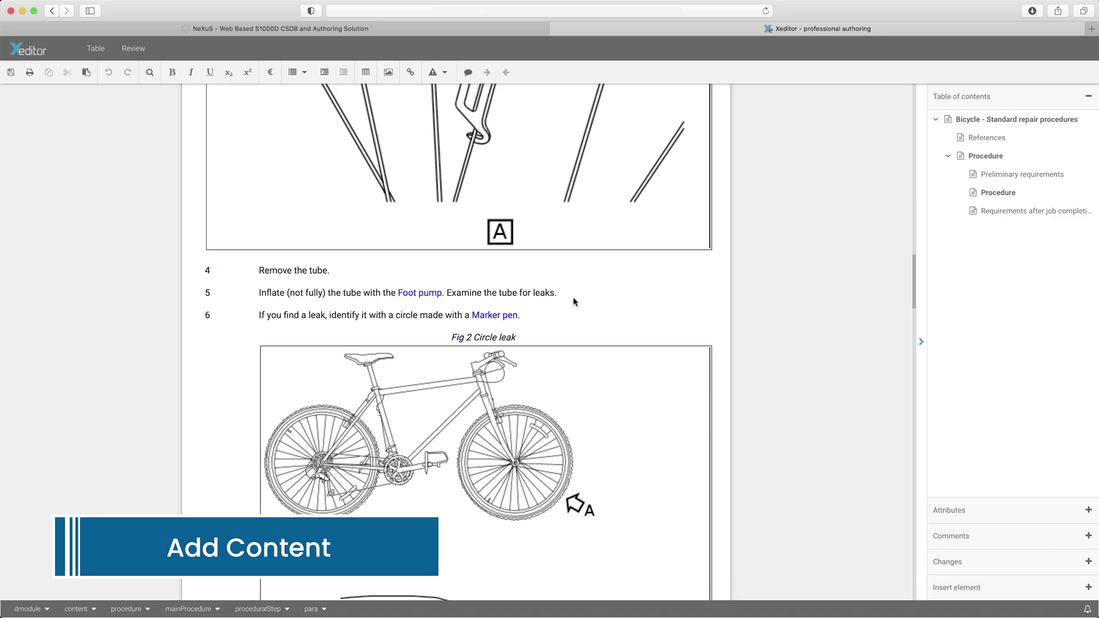
pyautogui.press('Return')
pyautogui.write('If you find')
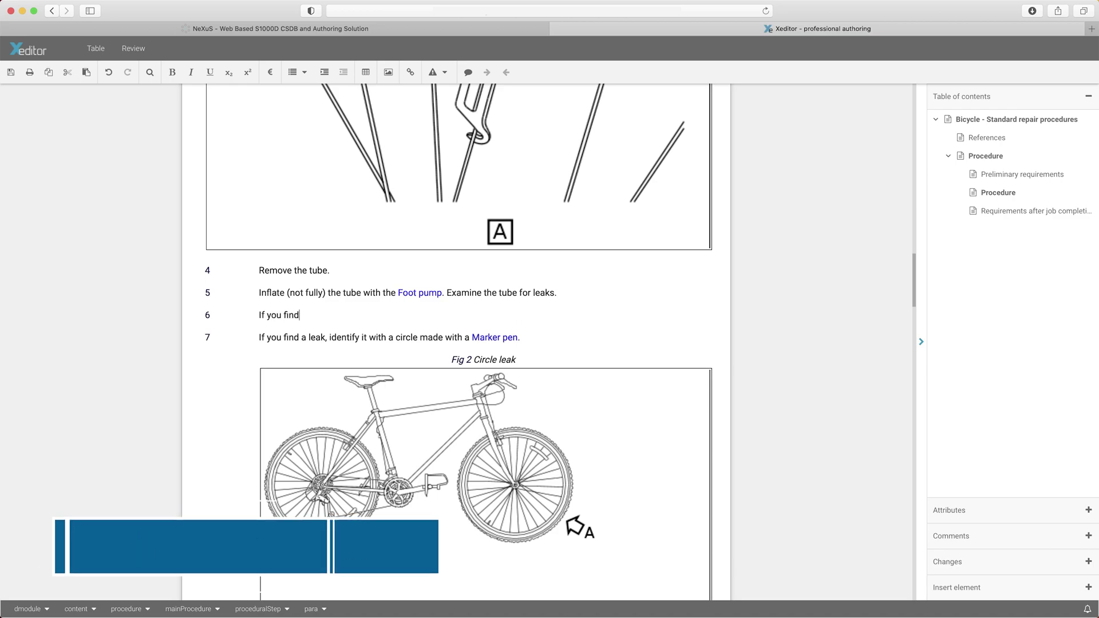
pyautogui.write('a leak, identify it with')
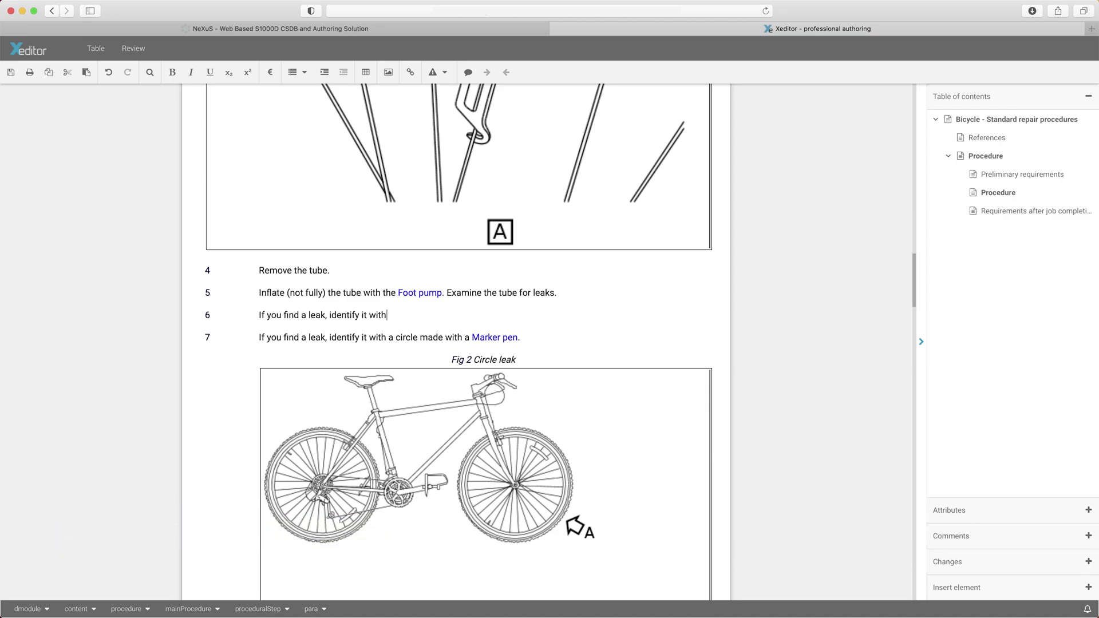
pyautogui.write(' a')
# - Insert a cross-reference to the seq-0003 Marker pen support equipment and end with a period
pyautogui.click(412, 73)
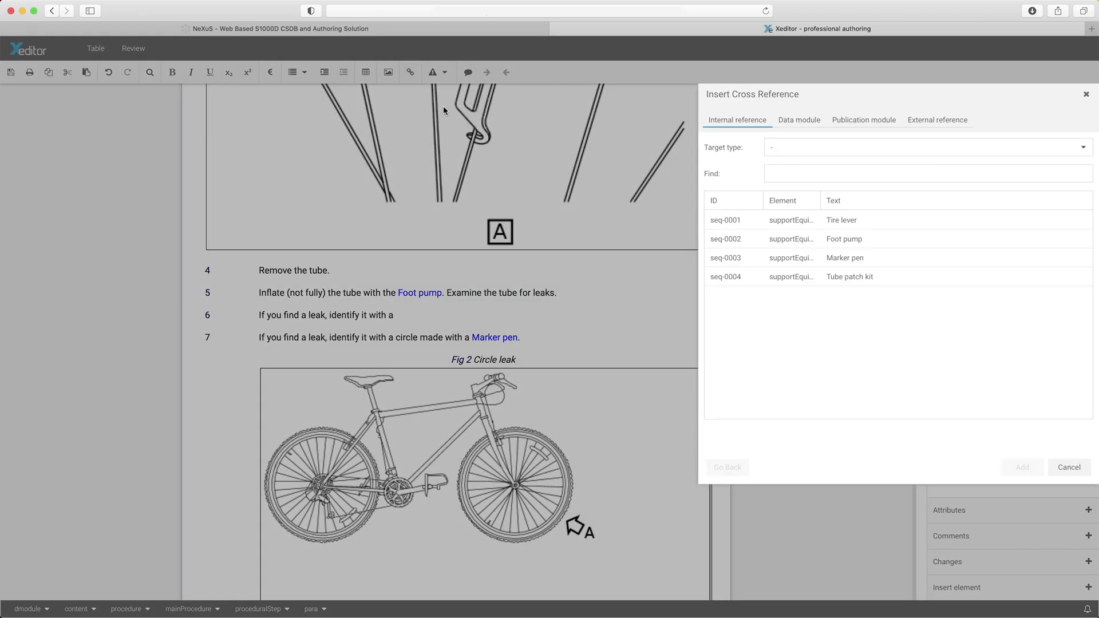
pyautogui.click(802, 262)
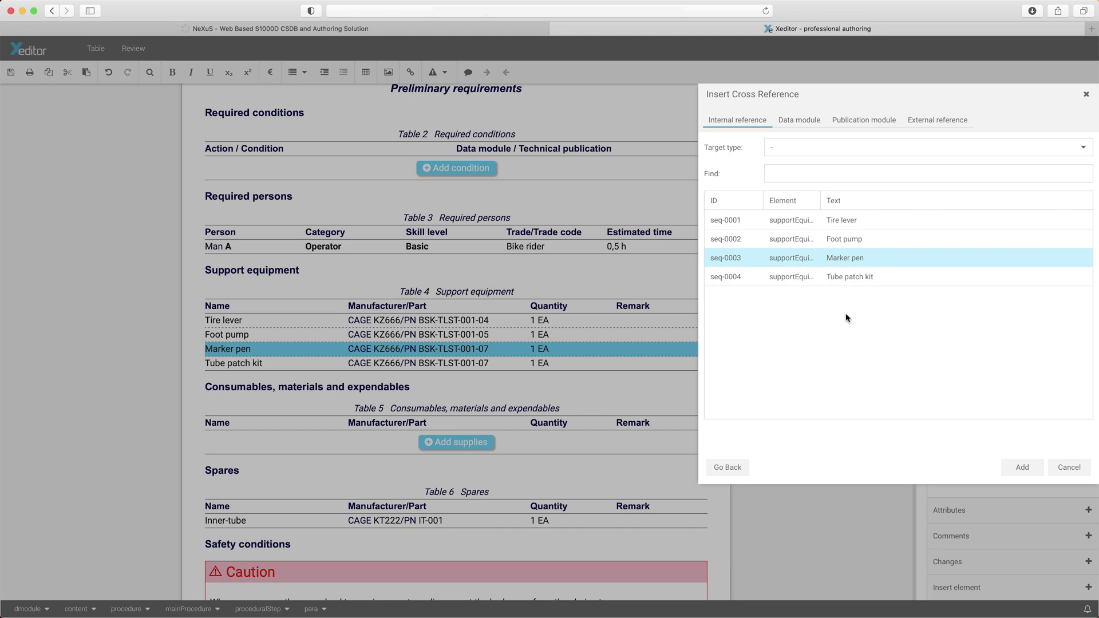
pyautogui.click(1020, 467)
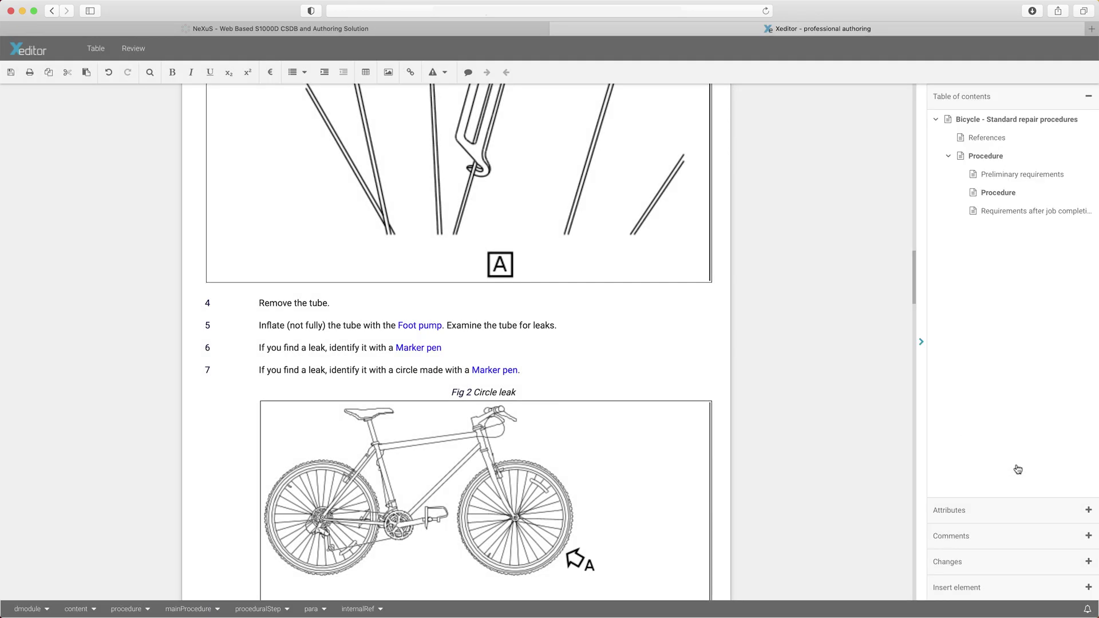
pyautogui.write('.')
# - Browse the image list for the bicycle graphic to place as Fig 2 Circle leak after step 6
pyautogui.click(388, 72)
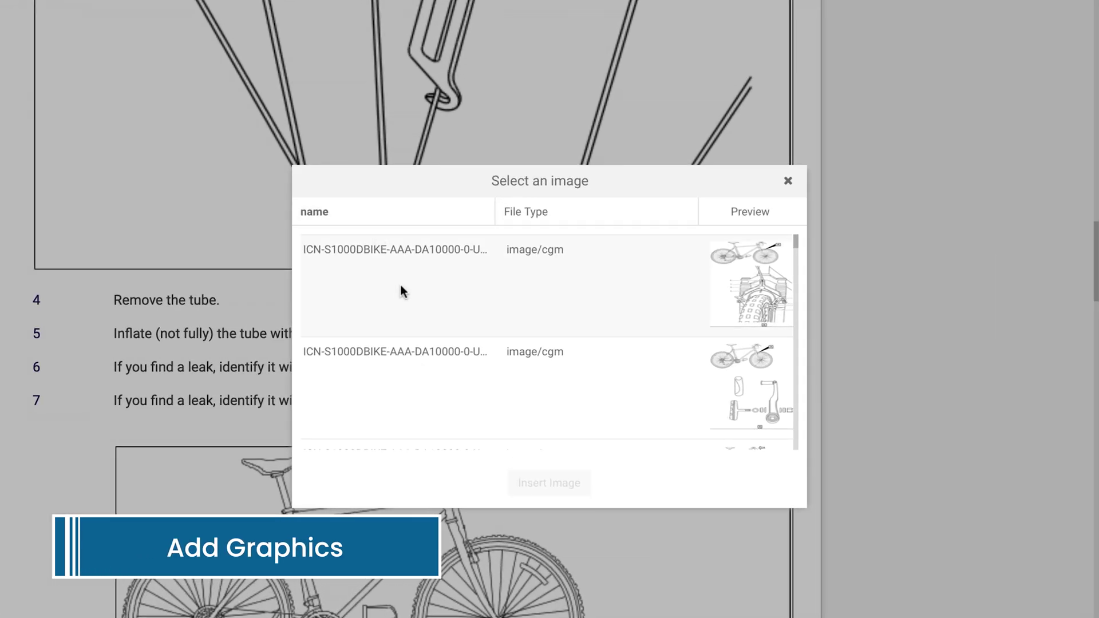
pyautogui.scroll(-5, 401, 285)
pyautogui.scroll(-10, 401, 286)
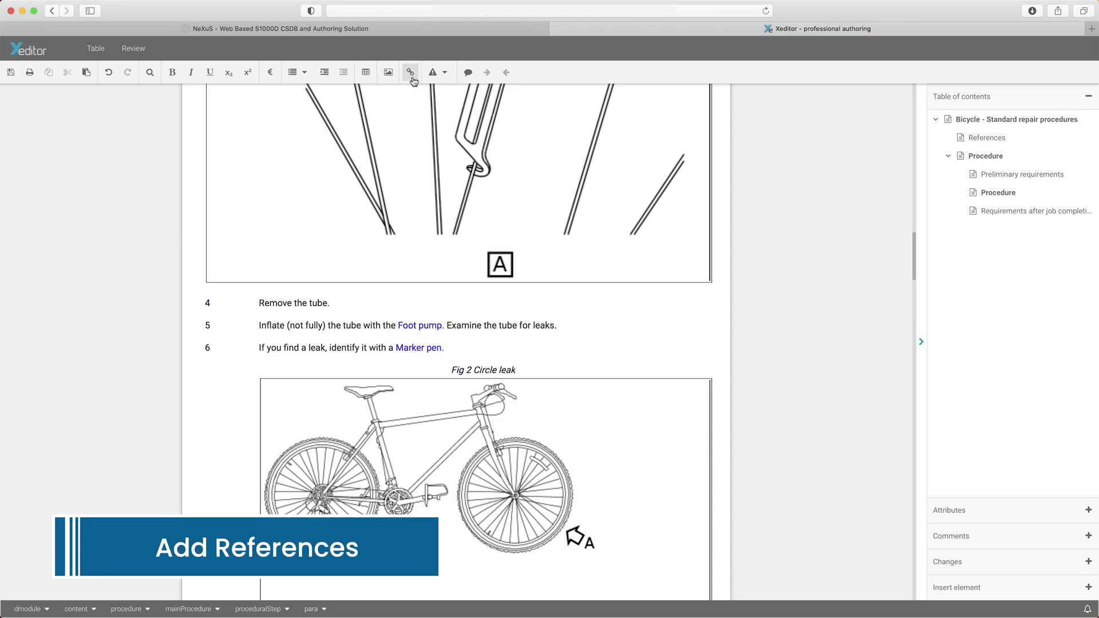
# - Insert a cross-reference in step 5 to data module 042A-A, Description of function
pyautogui.click(411, 74)
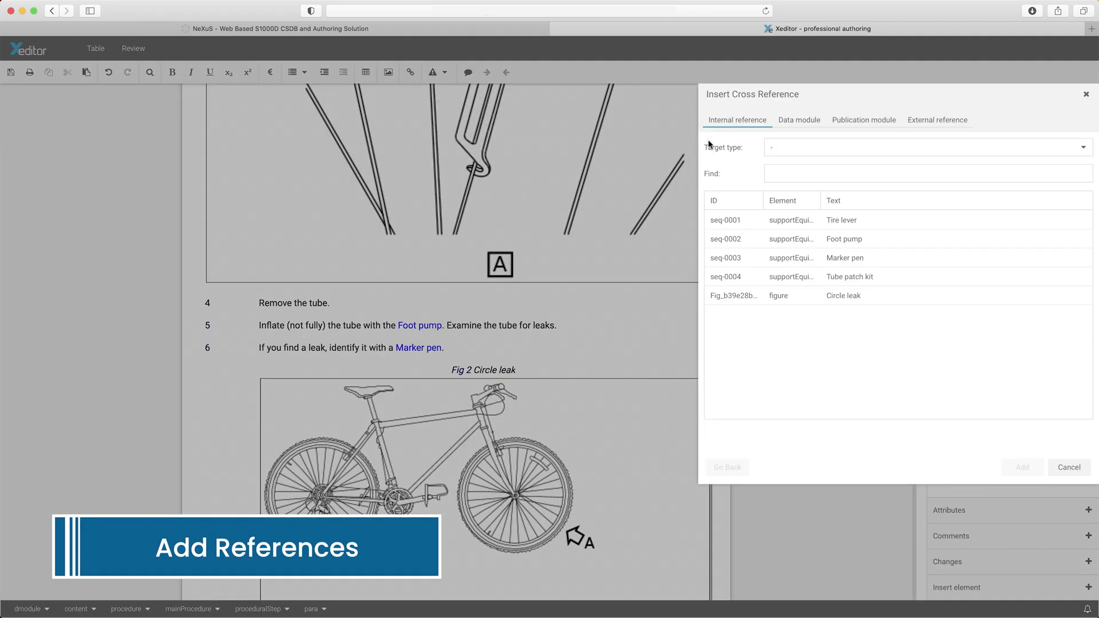
pyautogui.click(786, 121)
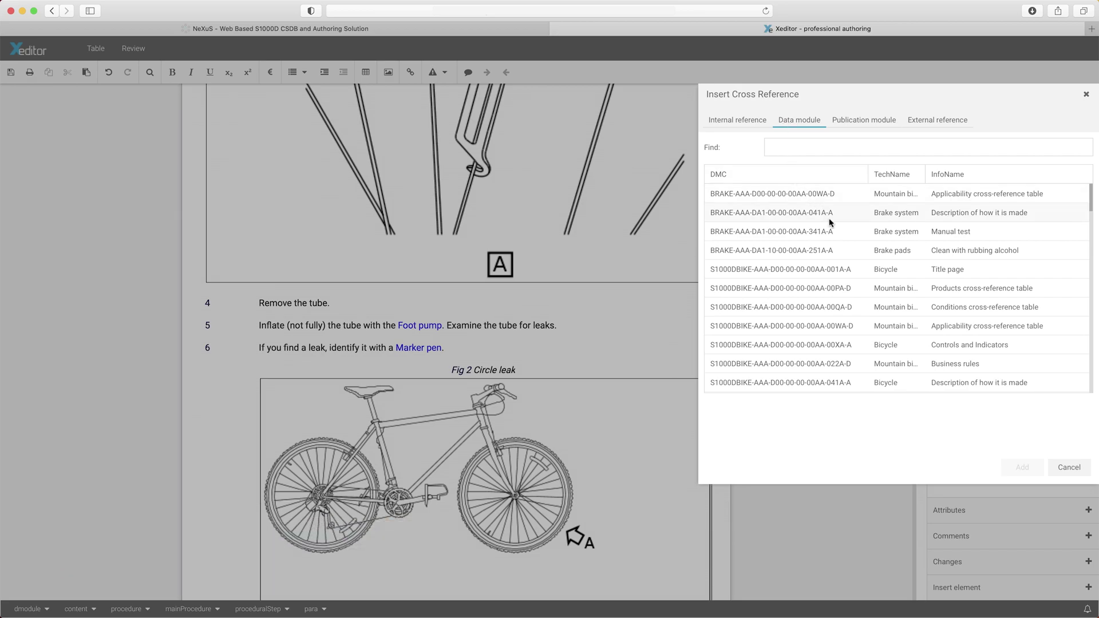
pyautogui.scroll(-5, 830, 223)
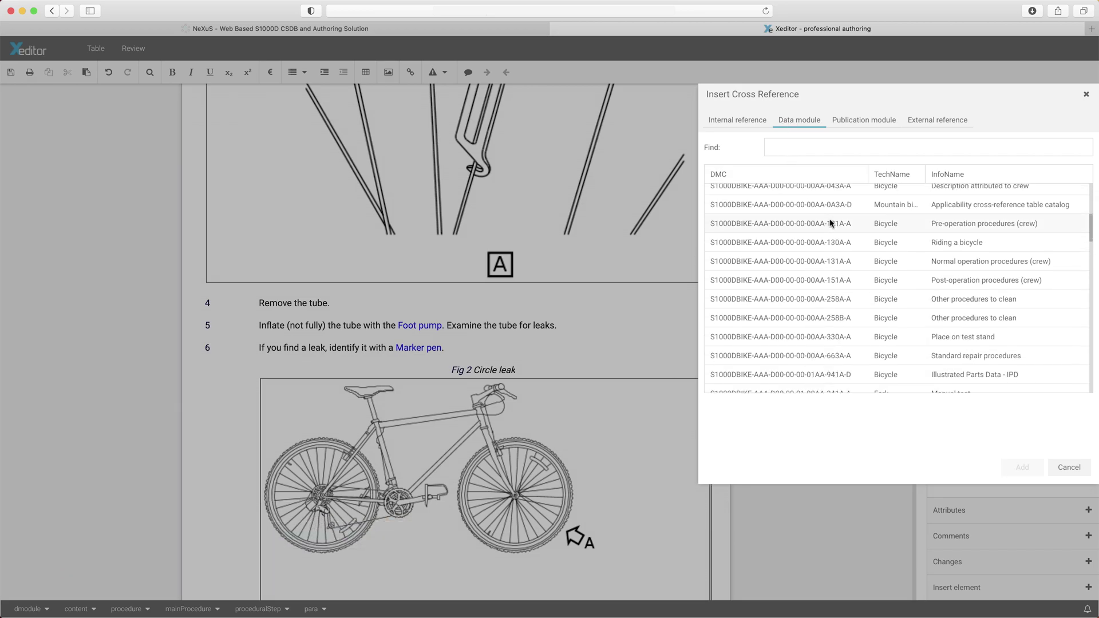
pyautogui.click(869, 123)
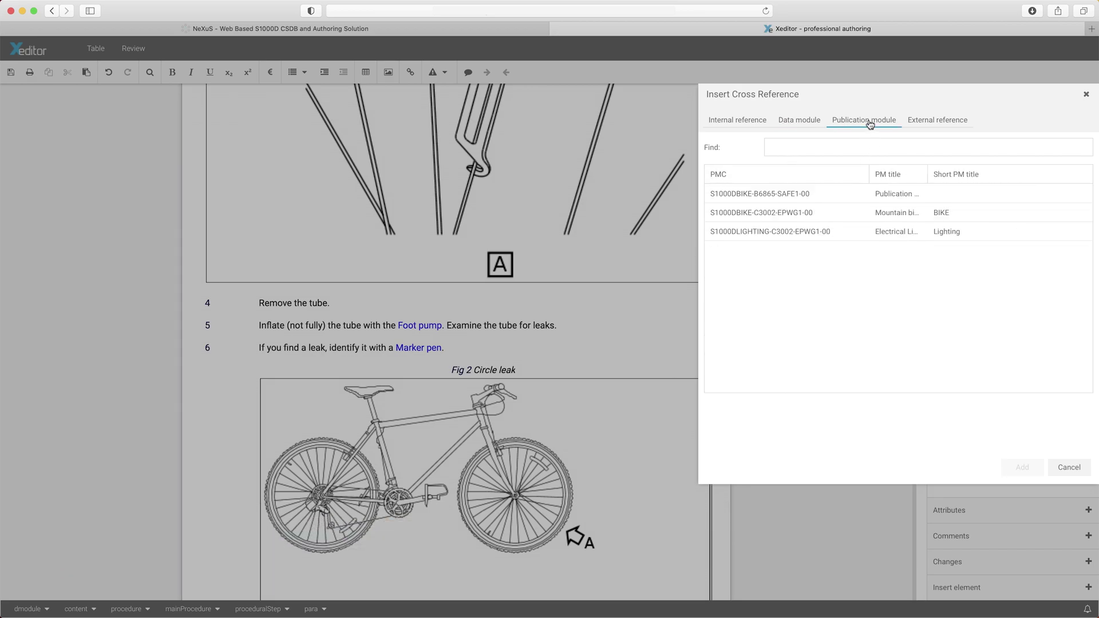
pyautogui.click(920, 123)
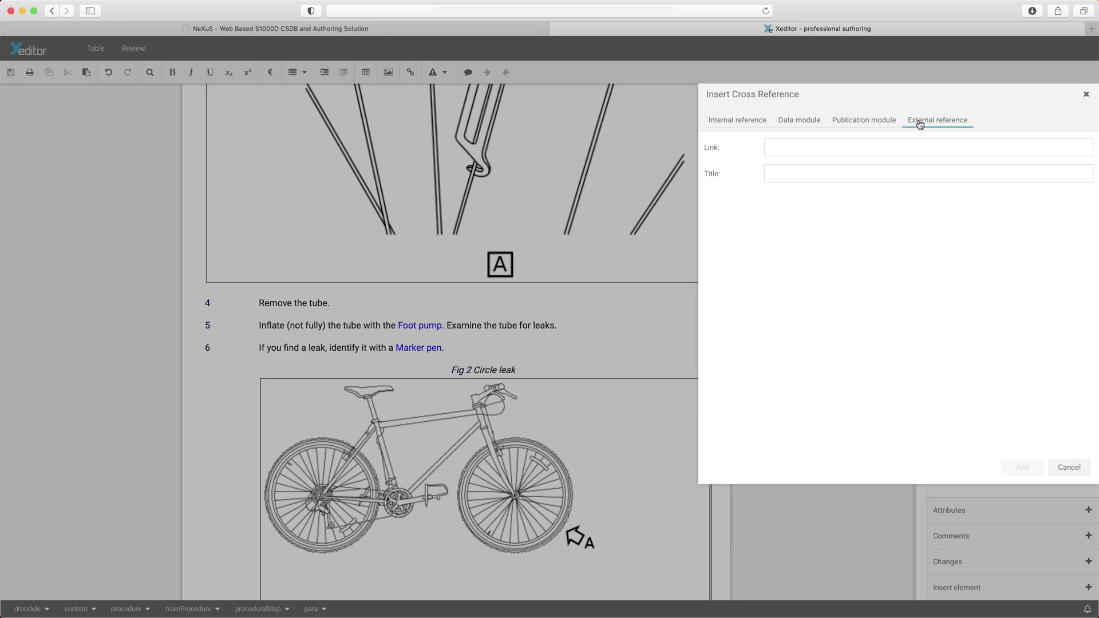
pyautogui.click(811, 126)
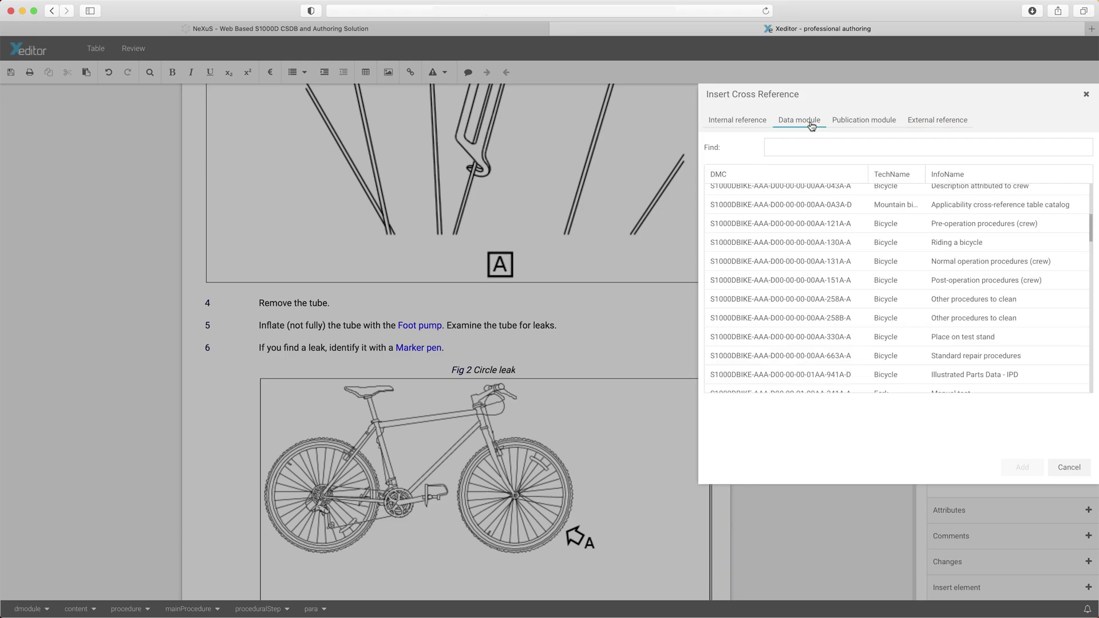
pyautogui.scroll(4, 825, 223)
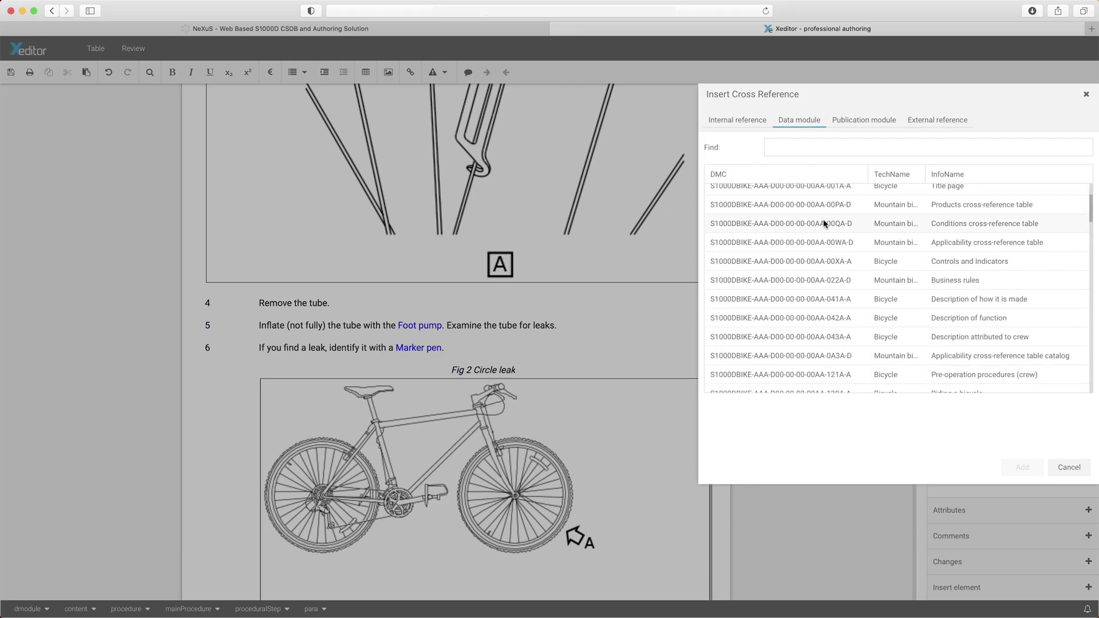
pyautogui.click(825, 319)
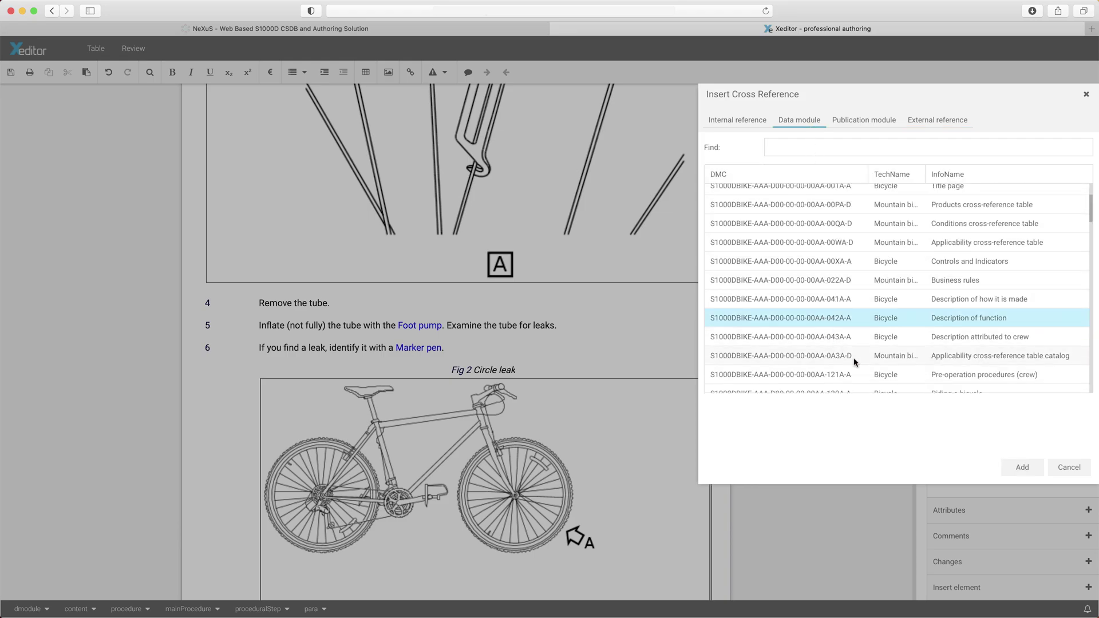
pyautogui.click(1022, 468)
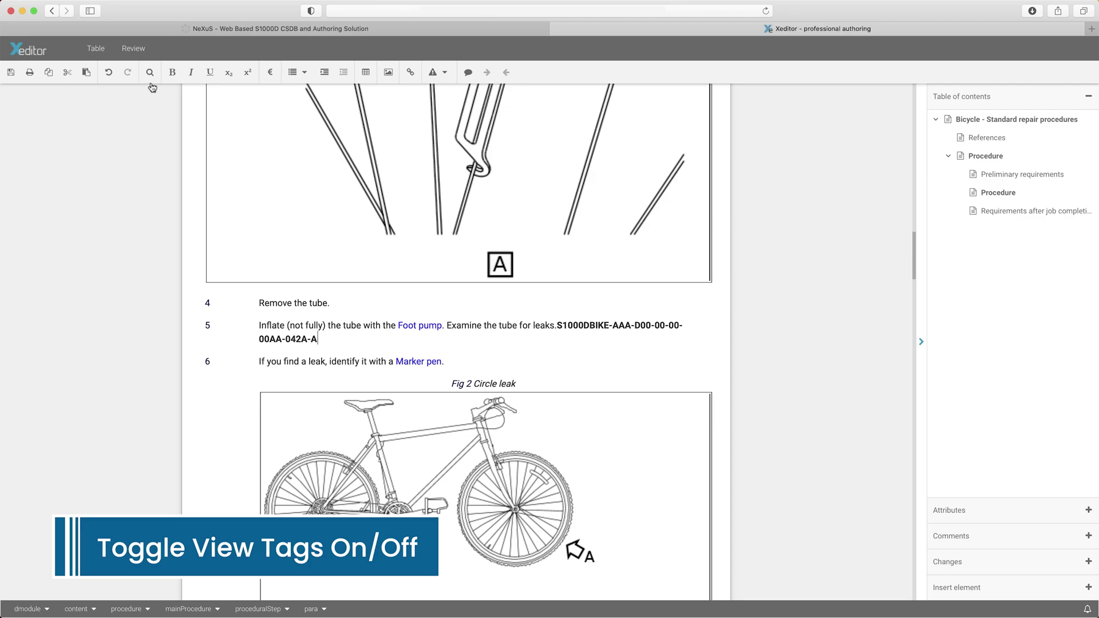
# - Toggle Show tags on and off to check the XML markup, then save the module
pyautogui.click(136, 49)
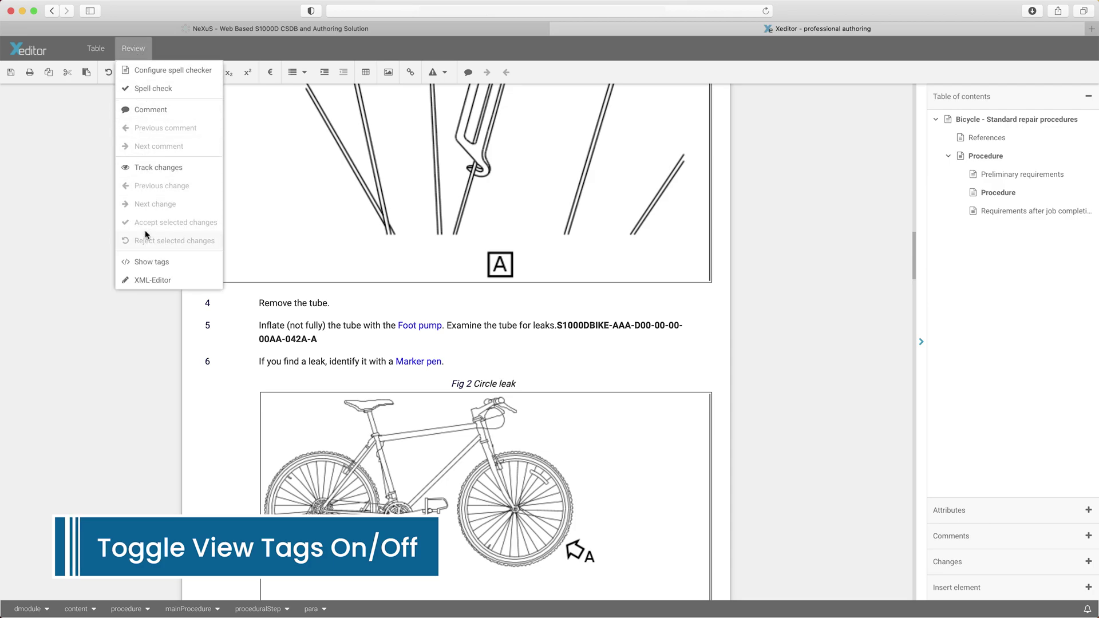
pyautogui.click(148, 264)
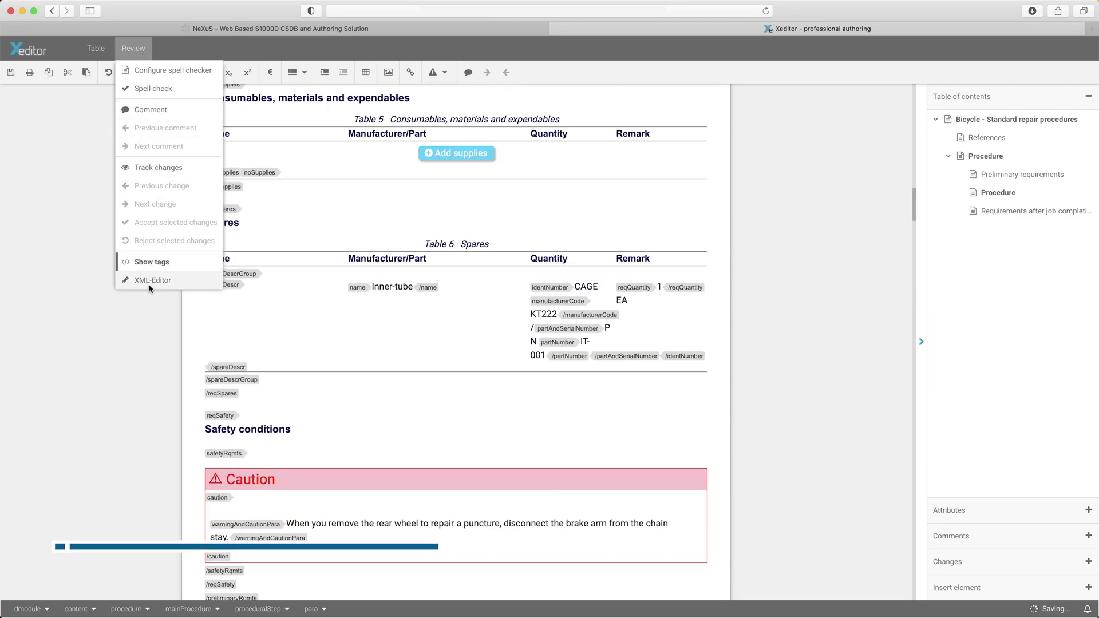
pyautogui.click(149, 284)
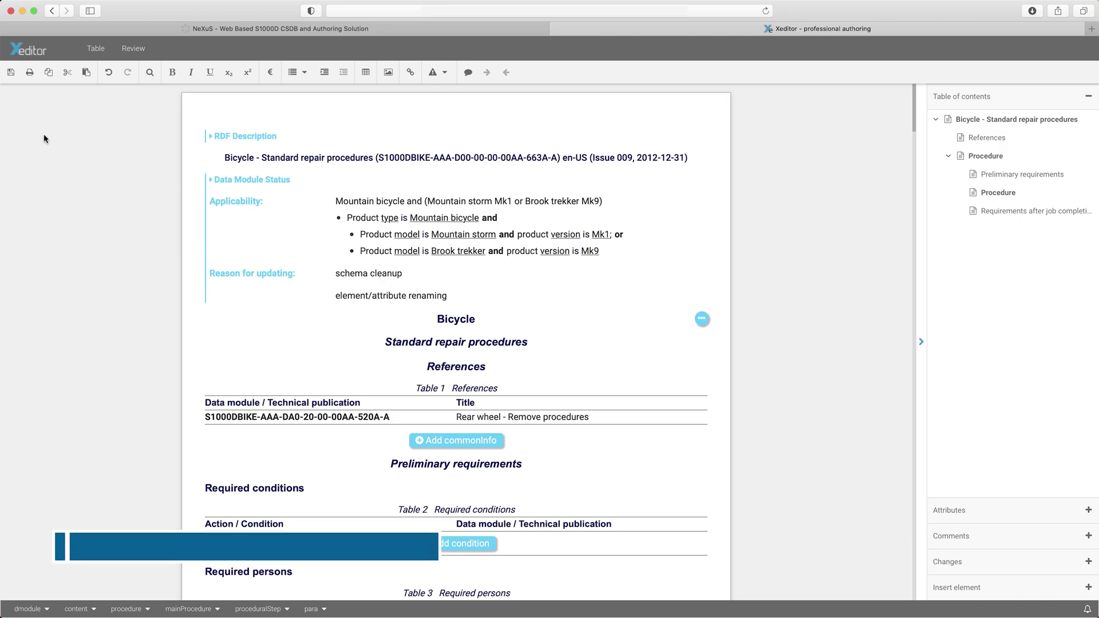
pyautogui.click(10, 72)
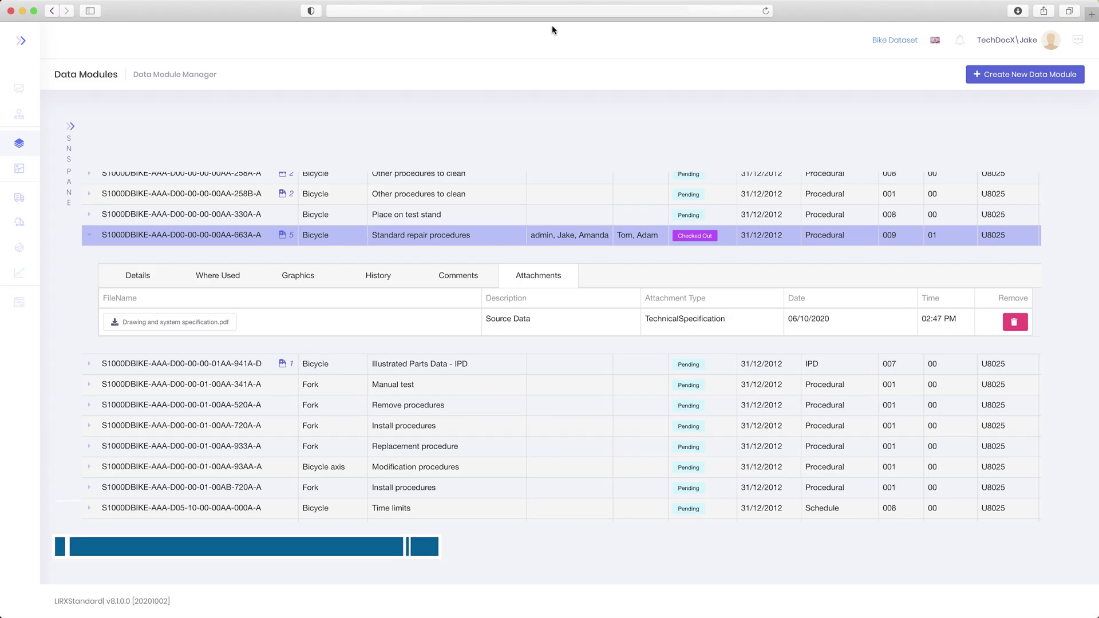
# - Close Xeditor and check the Standard repair procedures module (663A) back in
pyautogui.click(555, 29)
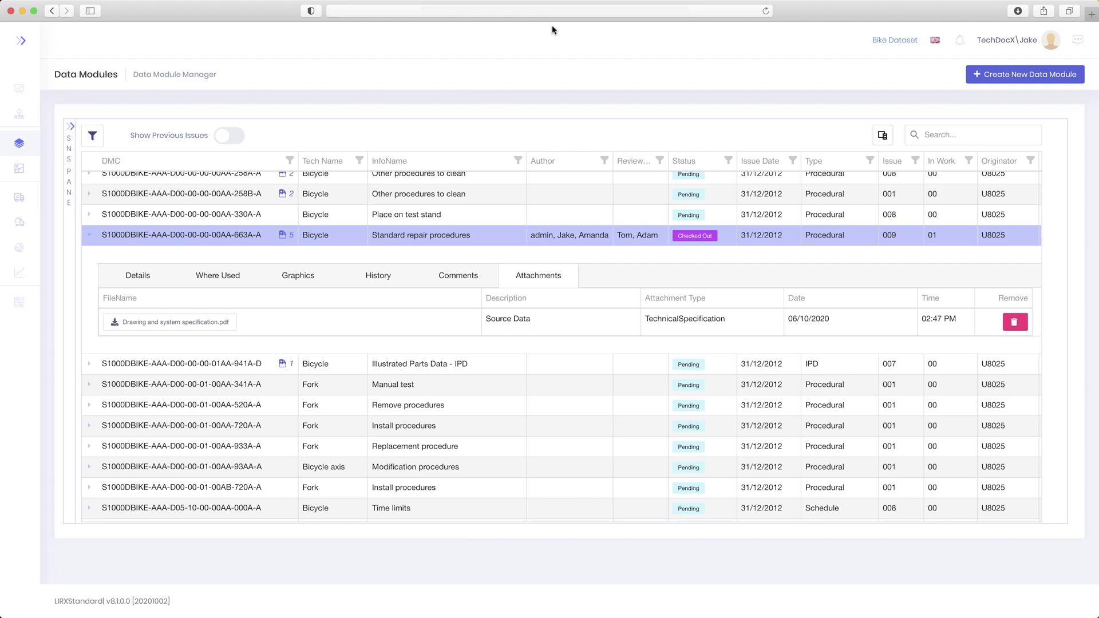
pyautogui.rightClick(218, 236)
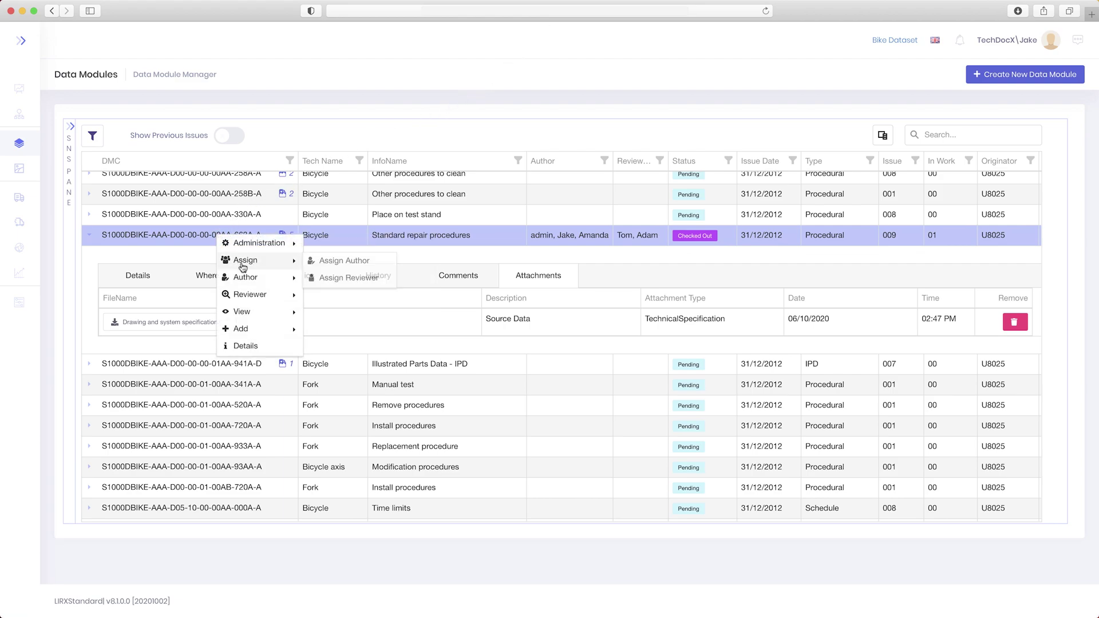
pyautogui.moveTo(252, 277)
pyautogui.click(348, 315)
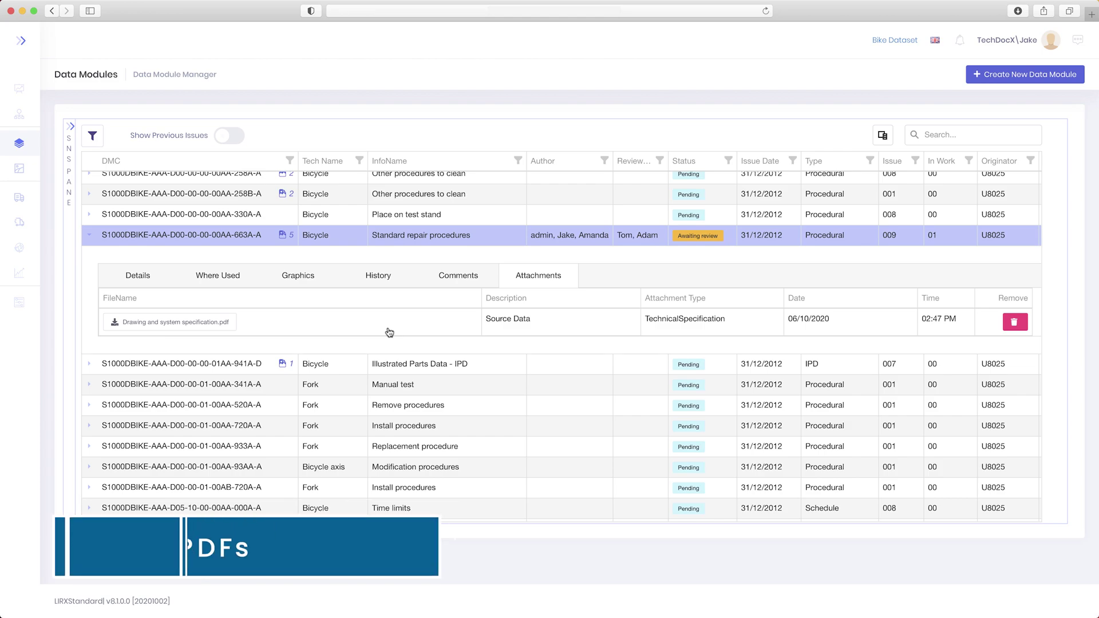
# - Open the Standard repair procedures module (663A) in PDF view
pyautogui.rightClick(253, 238)
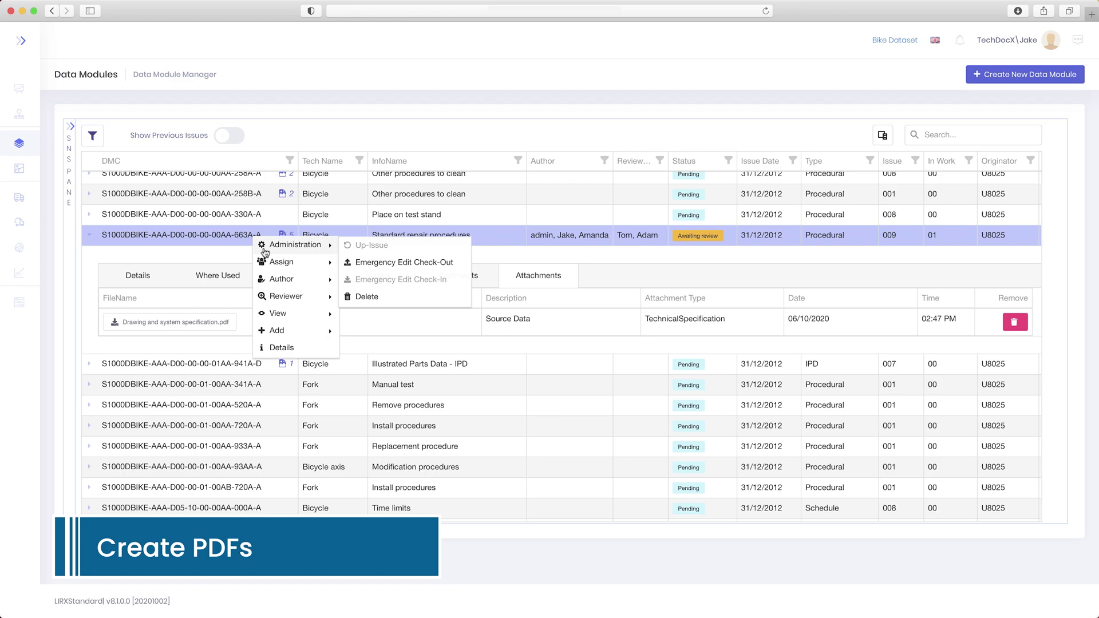
pyautogui.moveTo(309, 313)
pyautogui.click(345, 314)
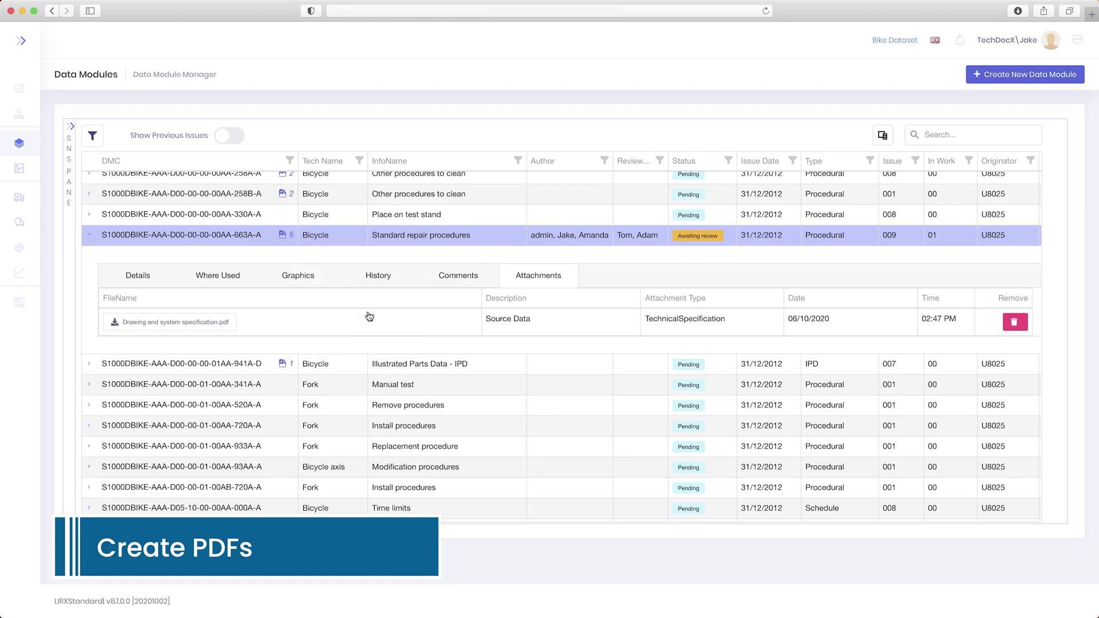
# - Page through the PDF to the requirements, safety and procedure pages, and the Fig 1 page
pyautogui.press('pagedown')
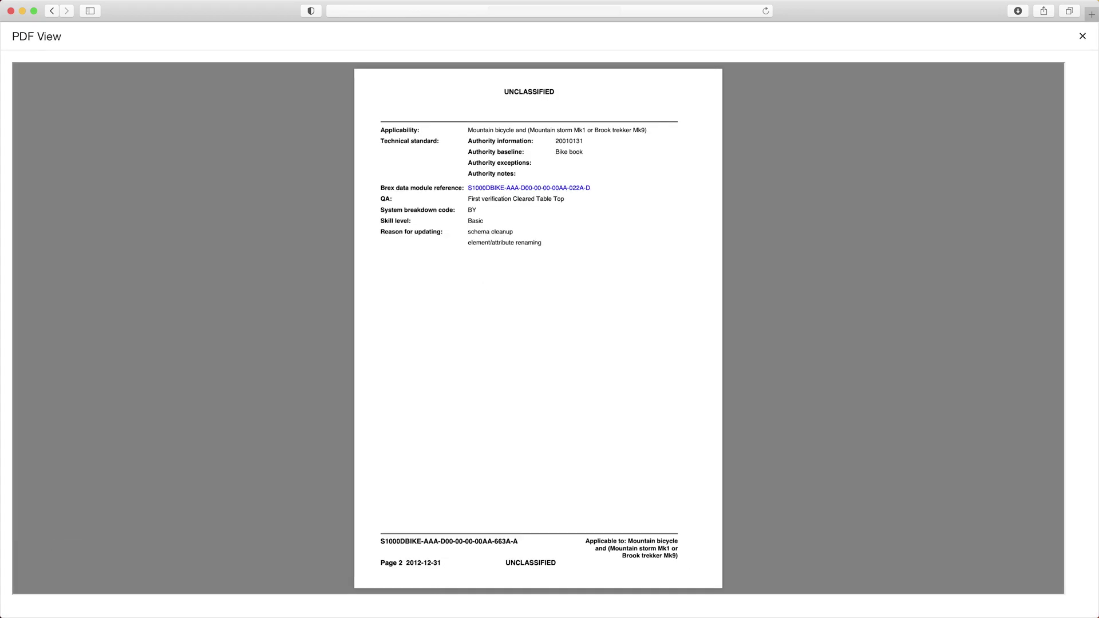
pyautogui.press('pageup')
pyautogui.press('pagedown')
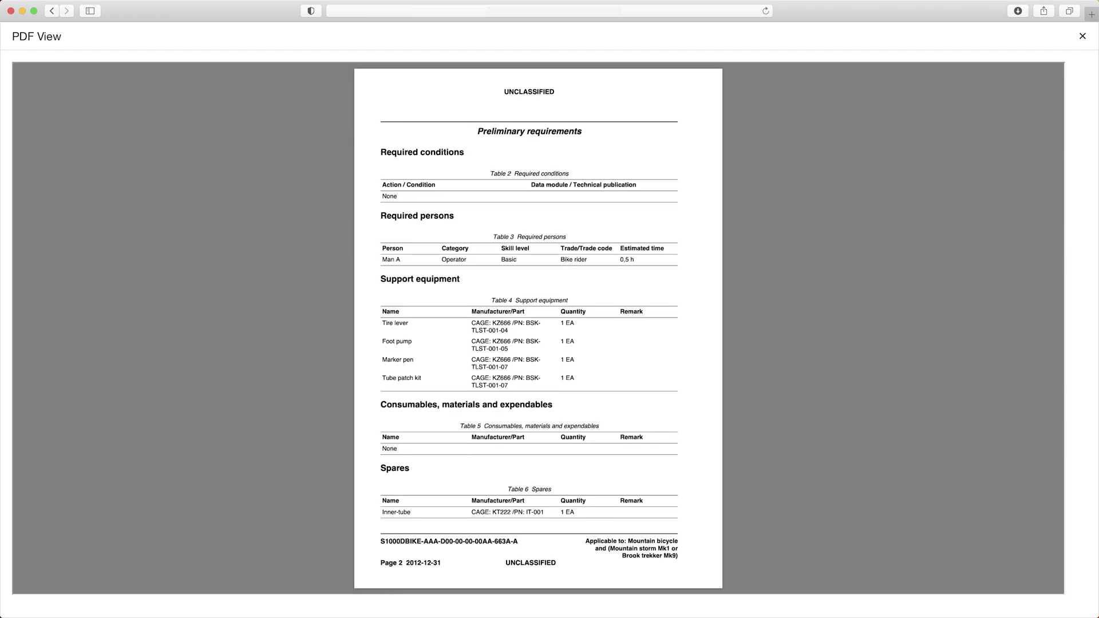
pyautogui.press('pagedown')
pyautogui.press('pagedown')
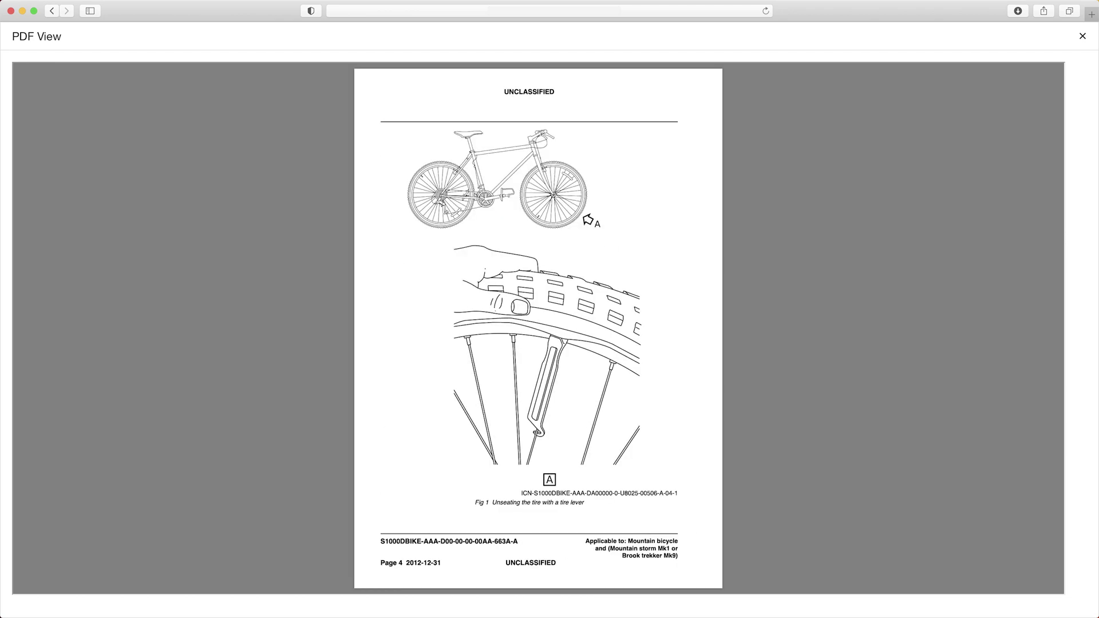
pyautogui.press('pagedown')
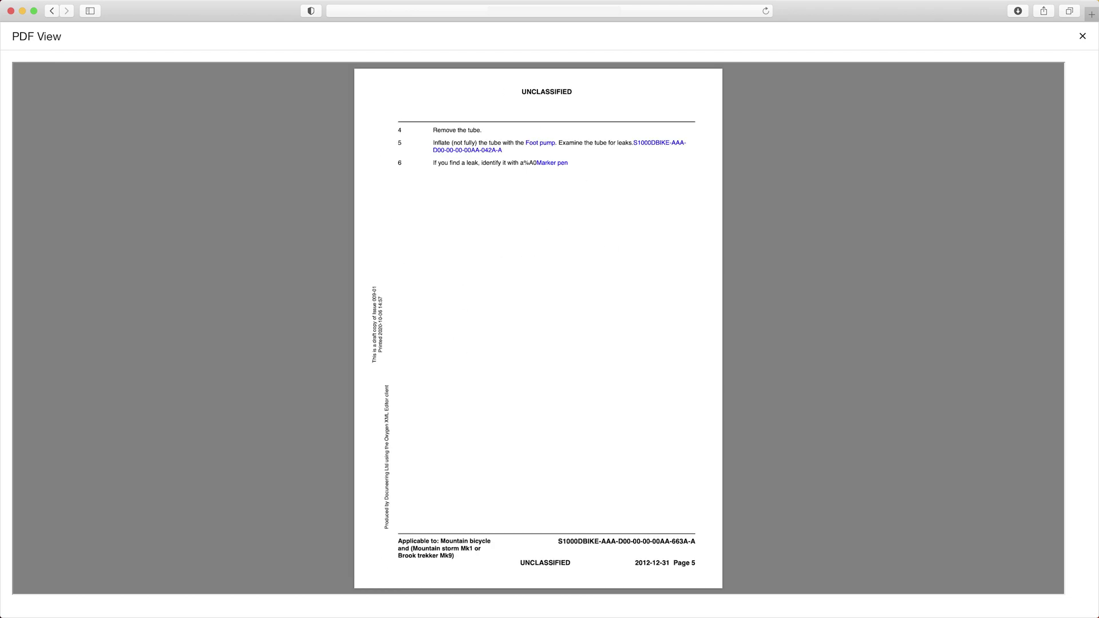